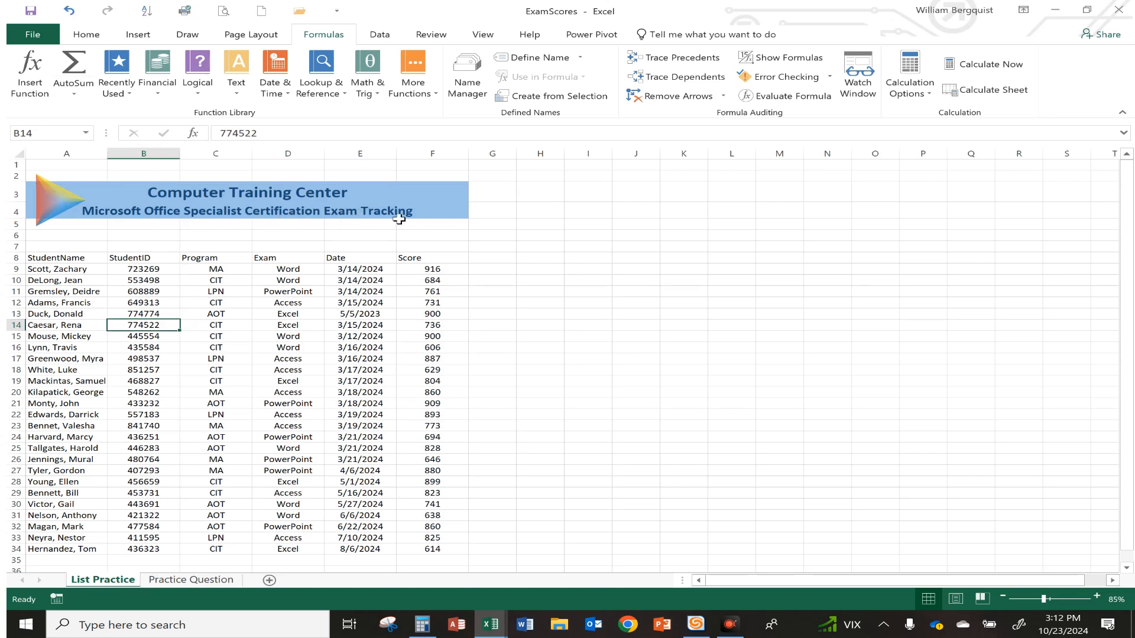
Format the exam data in A8:F34 as a table with headers, using the orange style in the first Medium row
{"action": "left_click", "coordinate": [83, 313]}
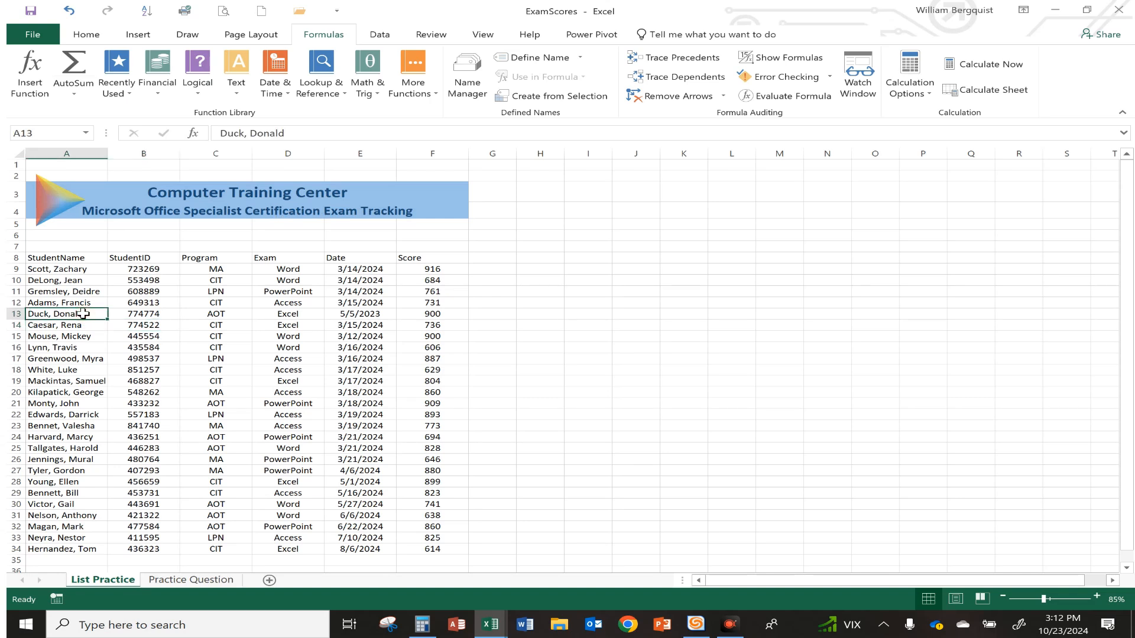
{"action": "left_click", "coordinate": [149, 314]}
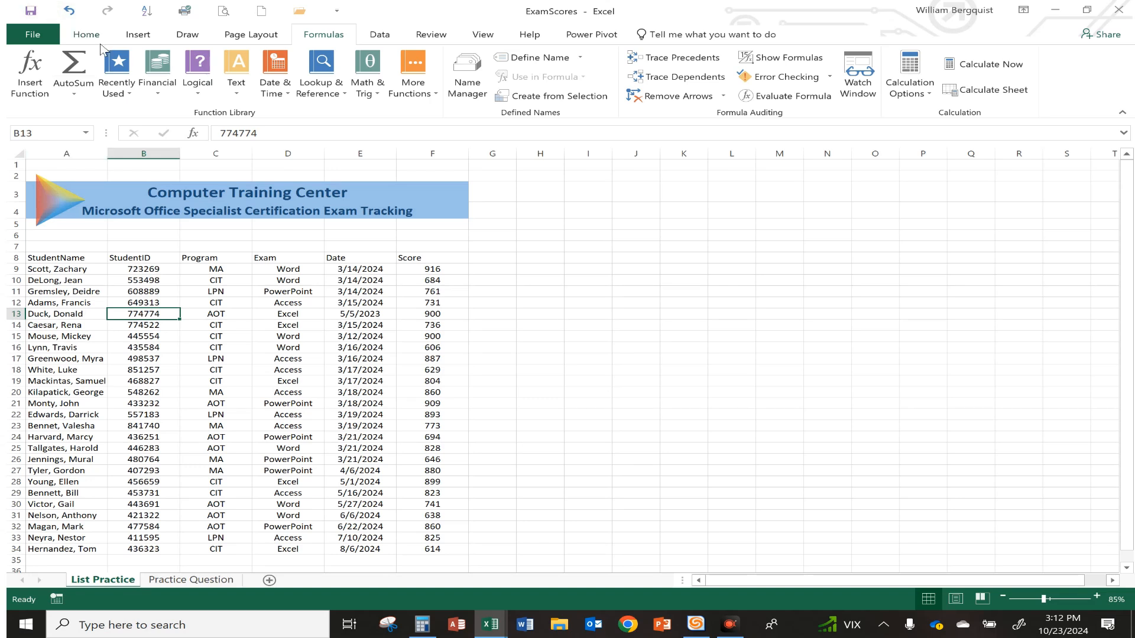
{"action": "left_click", "coordinate": [83, 35]}
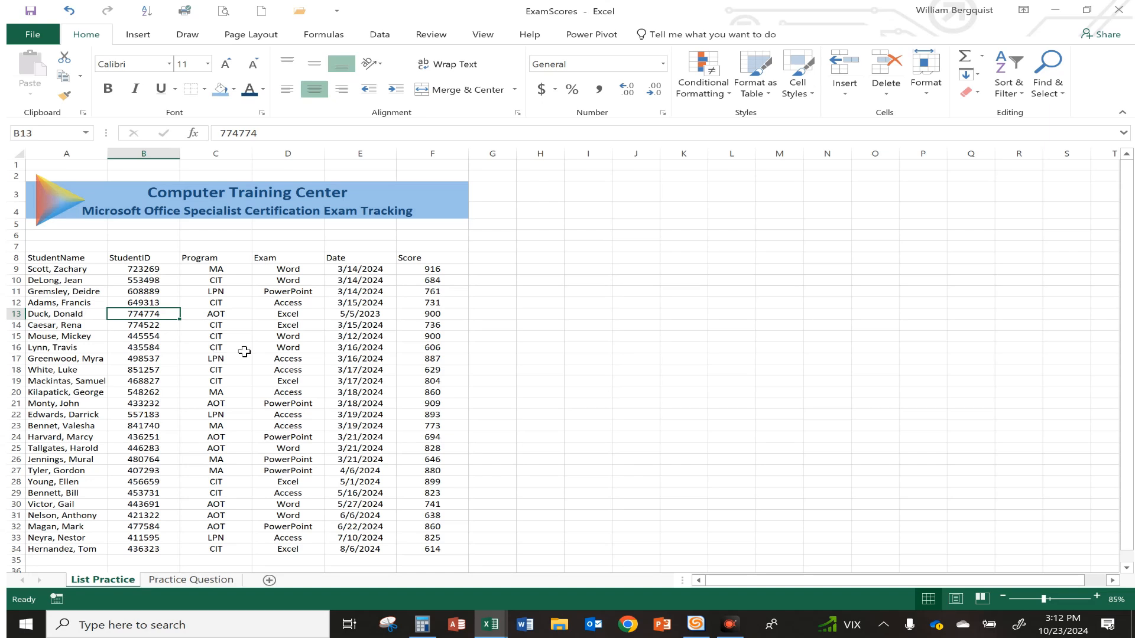
{"action": "left_click", "coordinate": [81, 291]}
{"action": "left_click", "coordinate": [66, 369]}
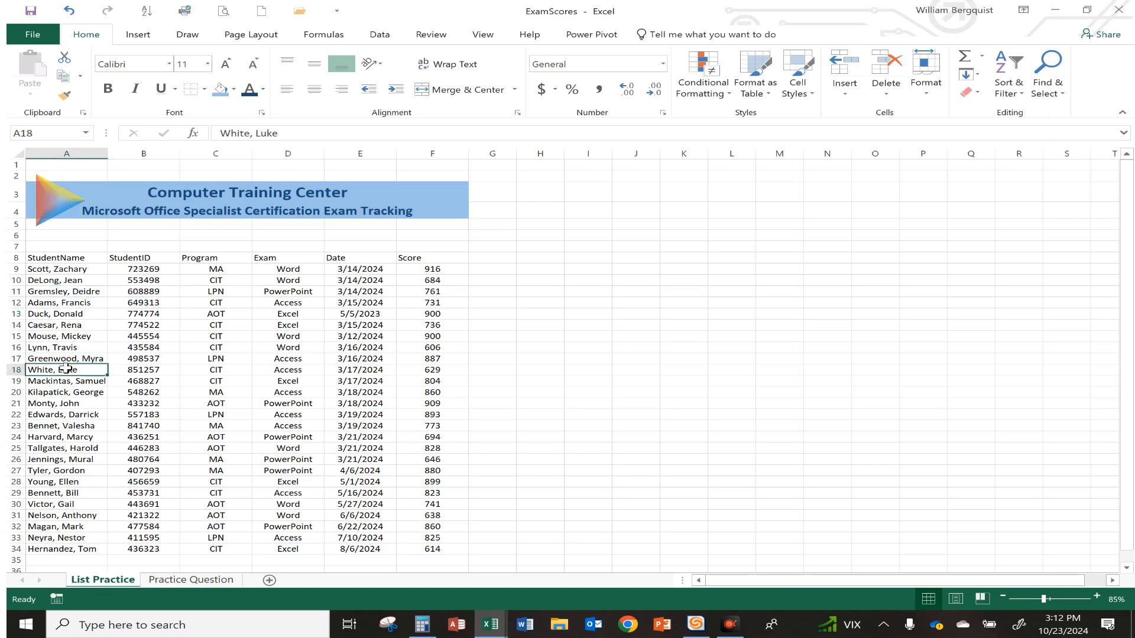
{"action": "left_click", "coordinate": [64, 302]}
{"action": "left_click", "coordinate": [147, 304]}
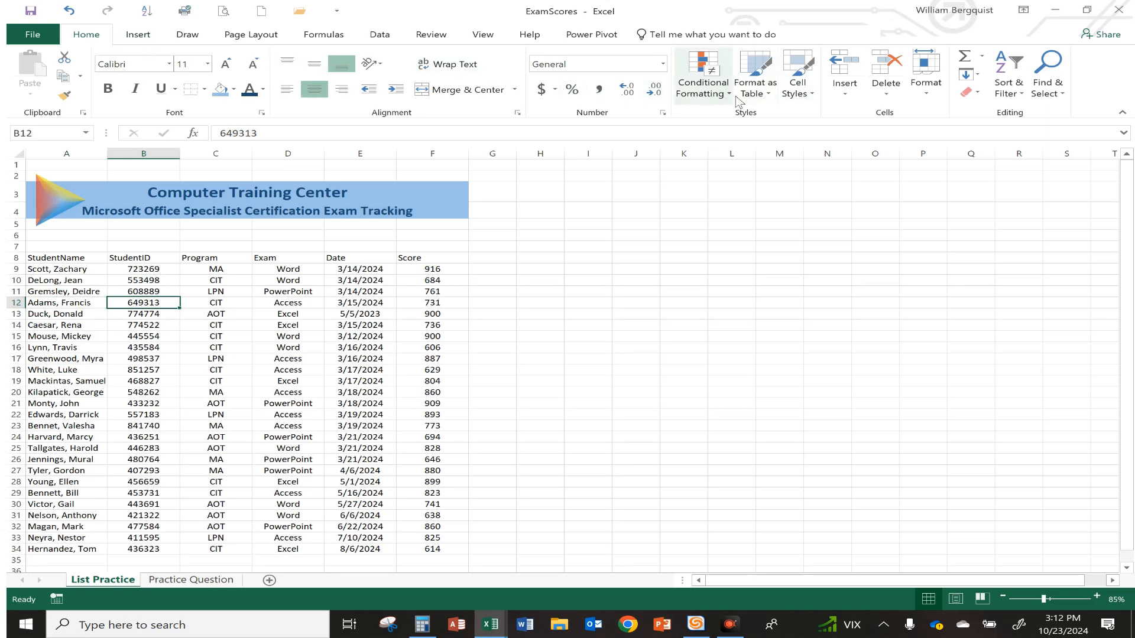
{"action": "left_click", "coordinate": [766, 93]}
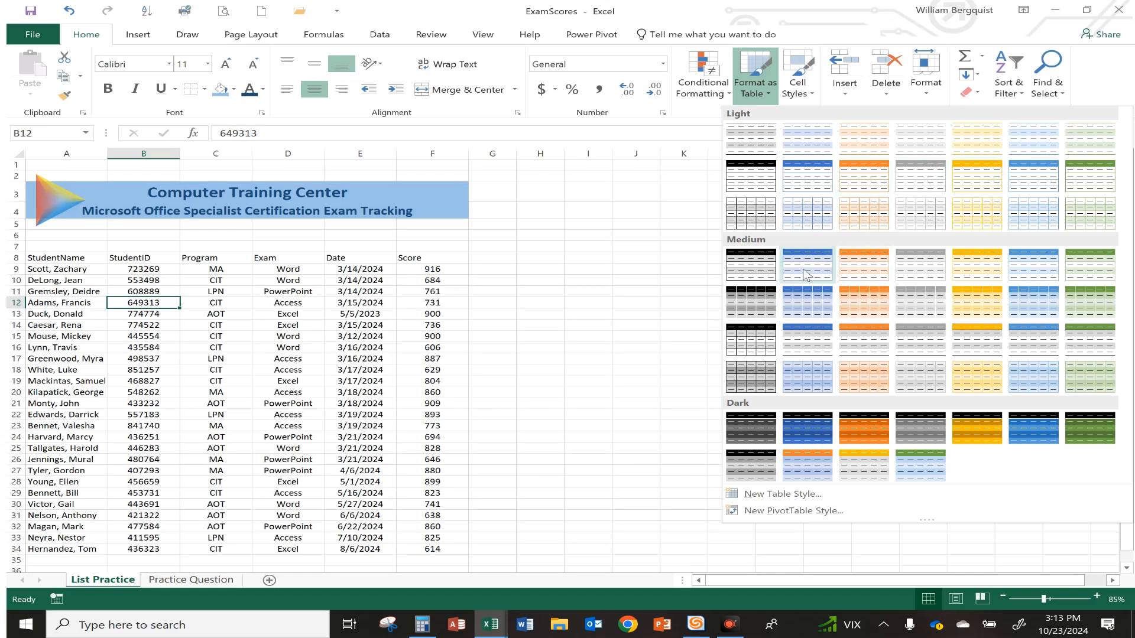
{"action": "left_click", "coordinate": [861, 265]}
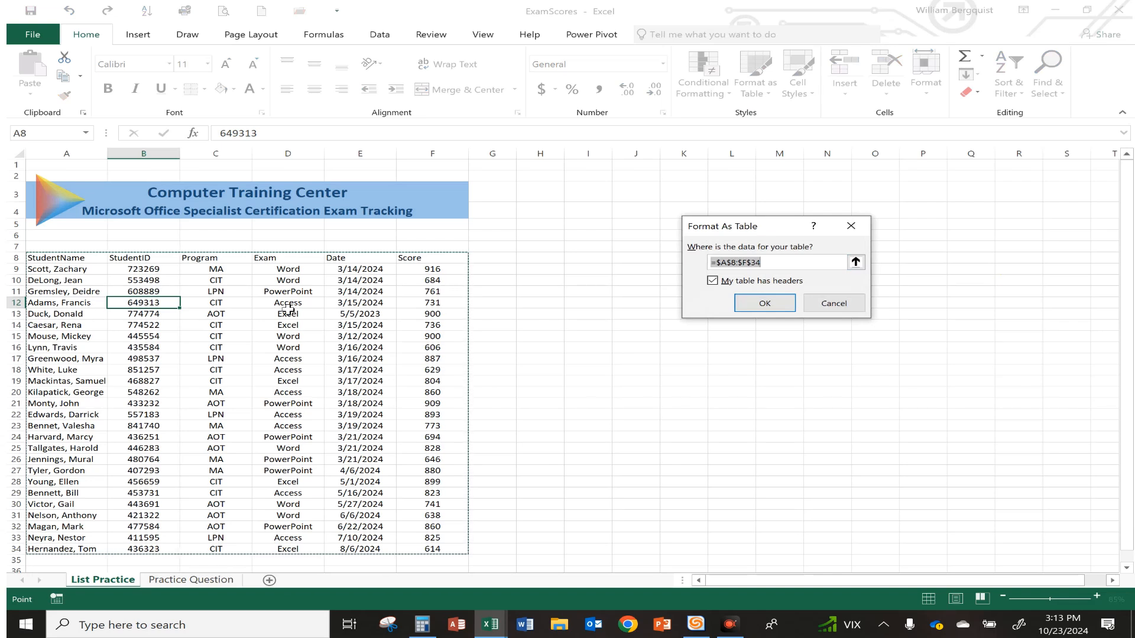
{"action": "left_click", "coordinate": [765, 304]}
{"action": "left_click", "coordinate": [211, 324]}
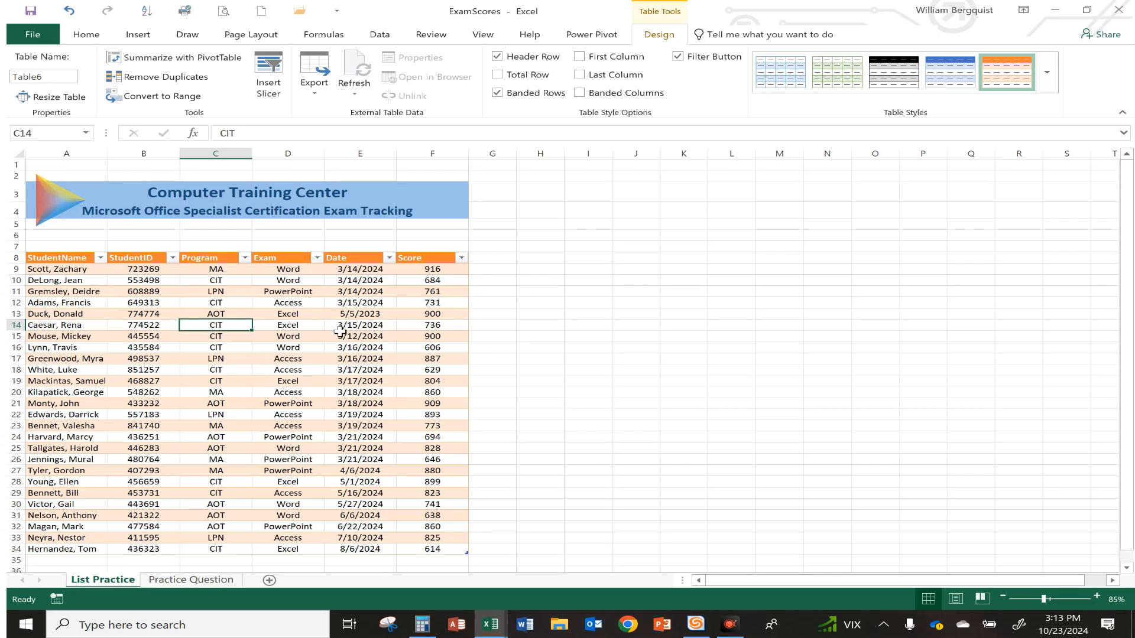
{"action": "left_click", "coordinate": [286, 324]}
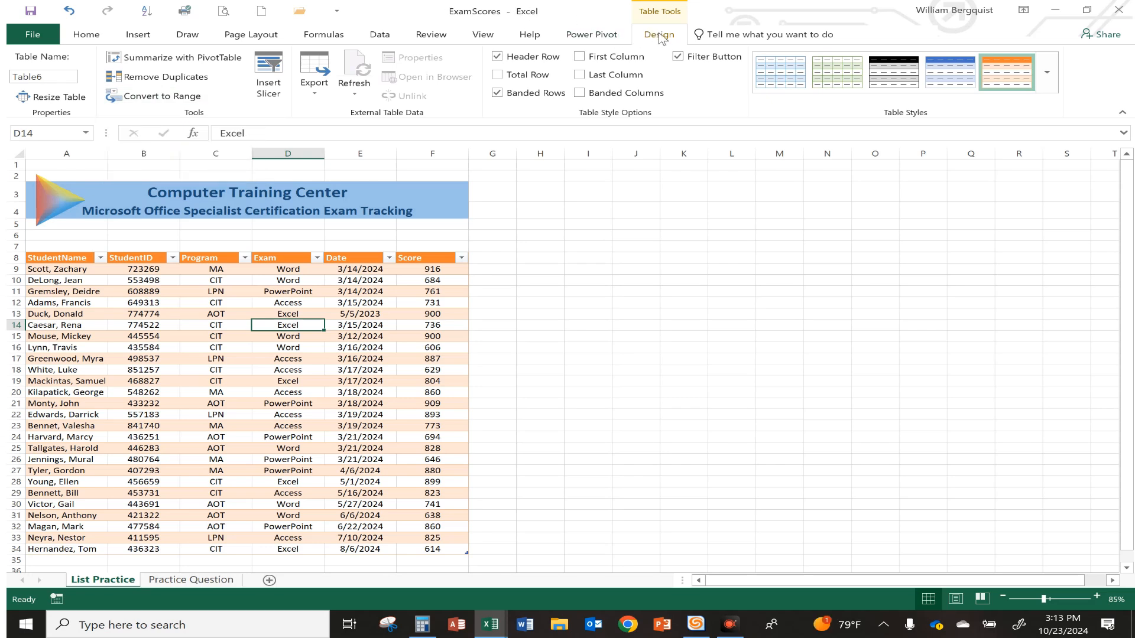
{"action": "left_click", "coordinate": [665, 347]}
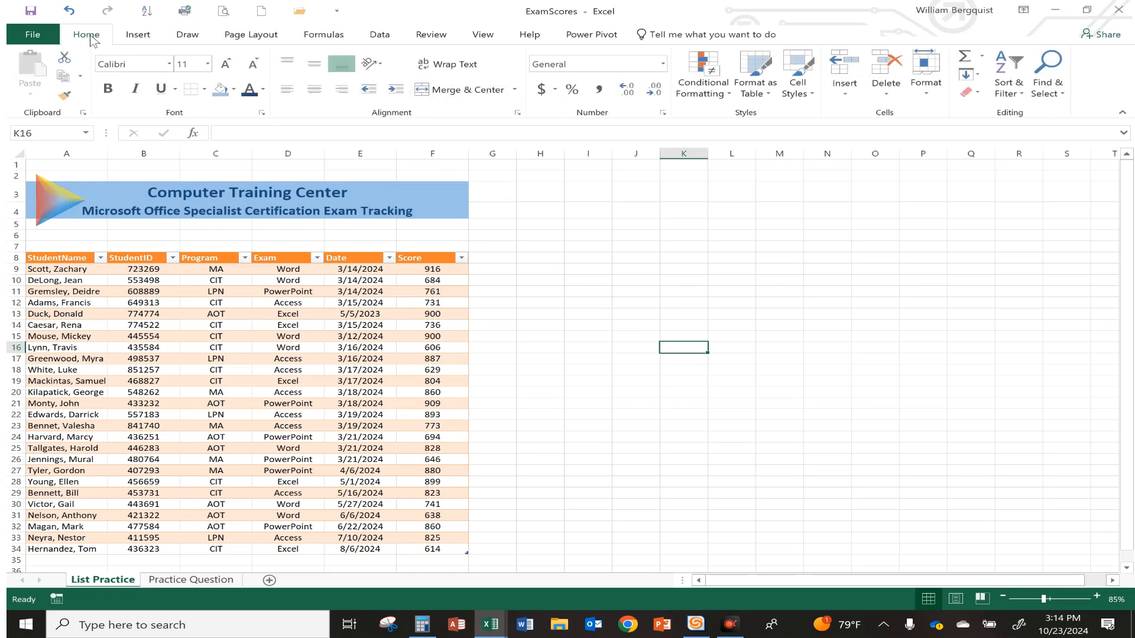
Rename the exam table as Exam_List
{"action": "left_click", "coordinate": [240, 324]}
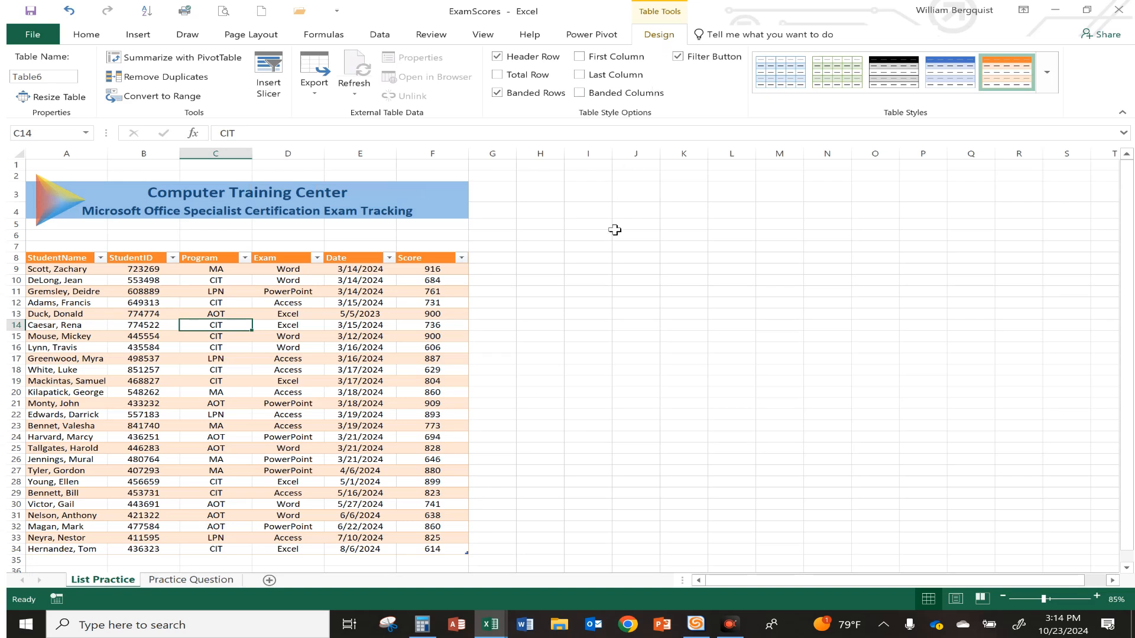
{"action": "left_click", "coordinate": [202, 293]}
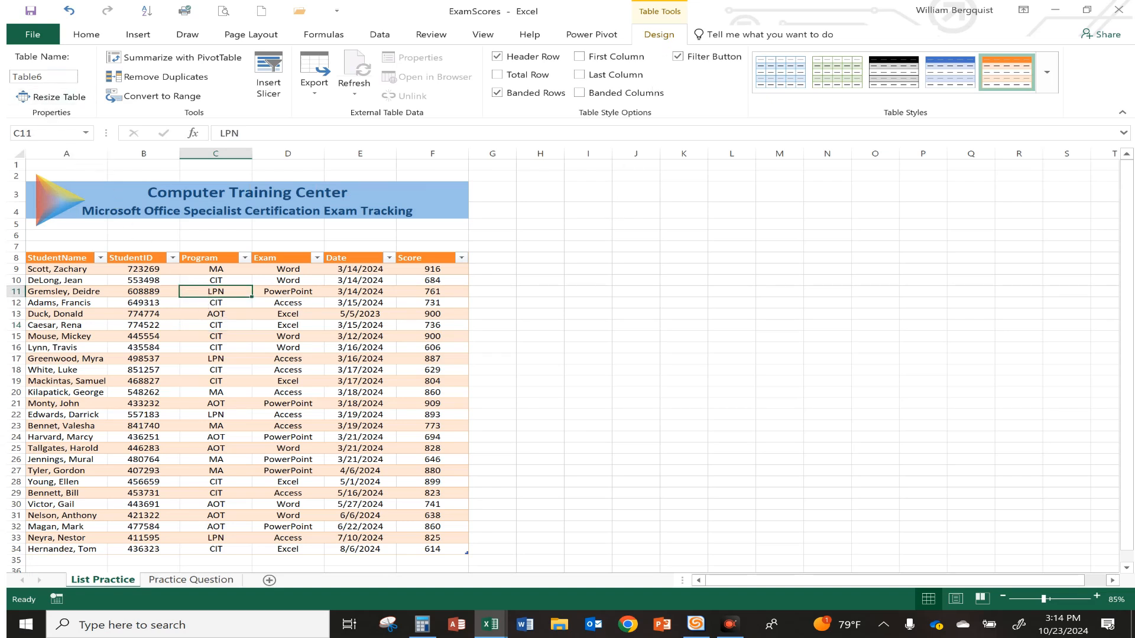
{"action": "left_click", "coordinate": [53, 77]}
{"action": "type", "text": "Exam_List"}
{"action": "left_click", "coordinate": [381, 37]}
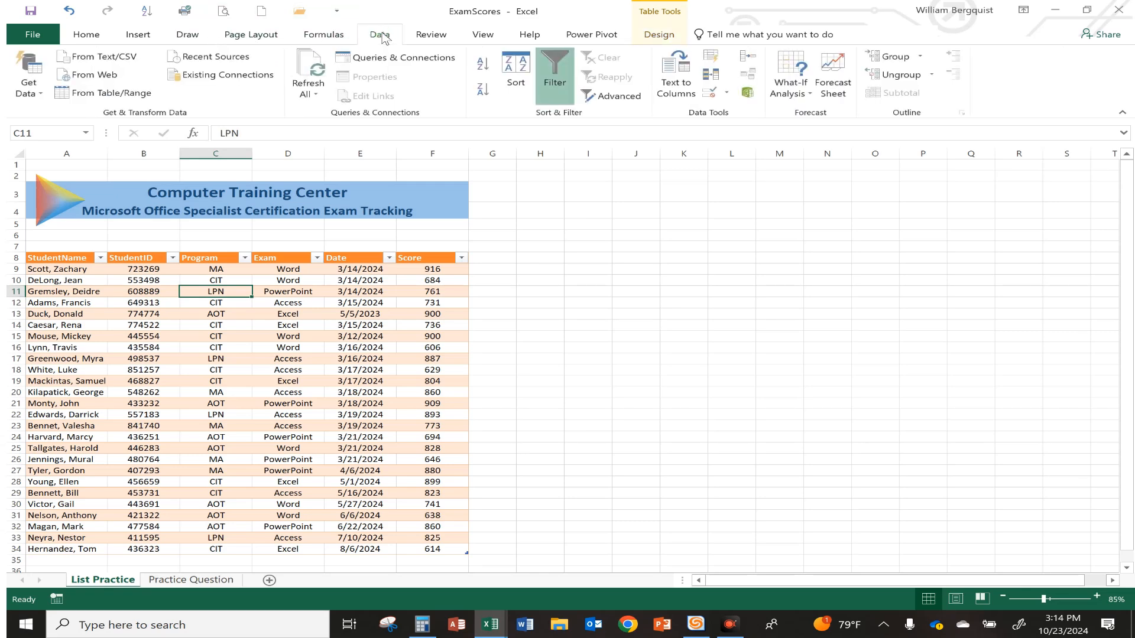
{"action": "left_click", "coordinate": [258, 37]}
{"action": "left_click", "coordinate": [656, 37]}
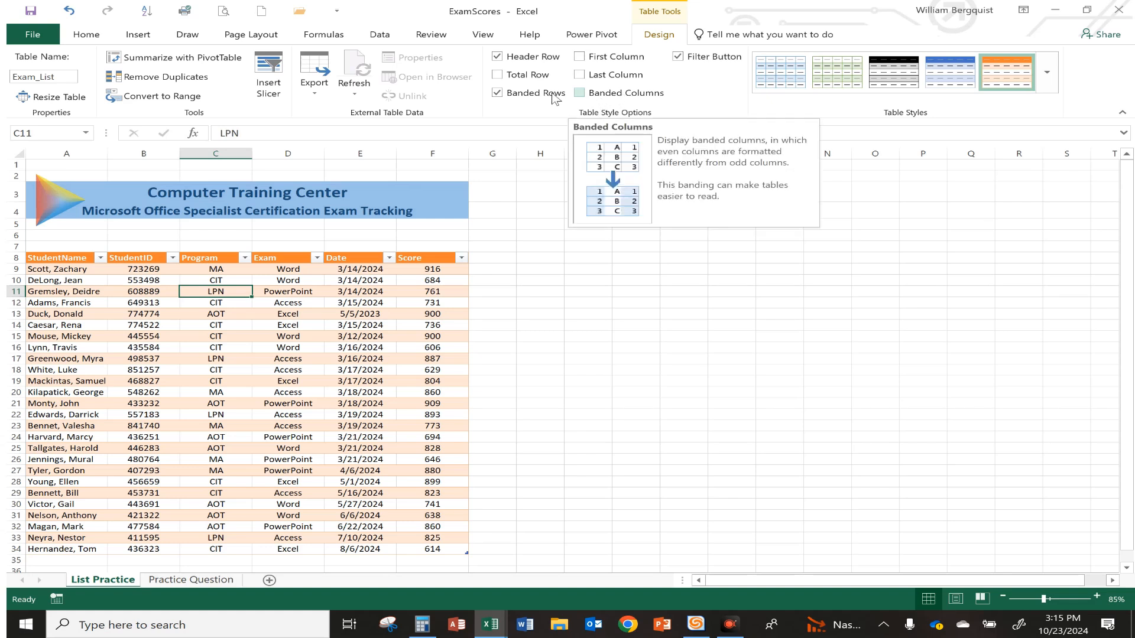
{"action": "left_click", "coordinate": [428, 272]}
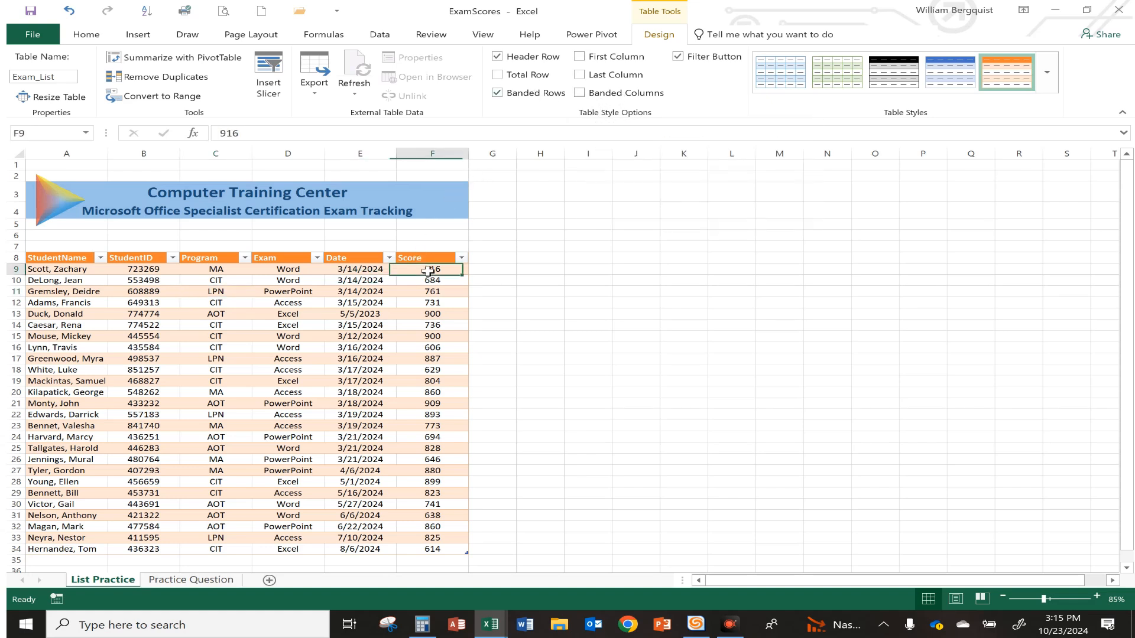
{"action": "left_click", "coordinate": [433, 282]}
{"action": "left_click", "coordinate": [435, 292]}
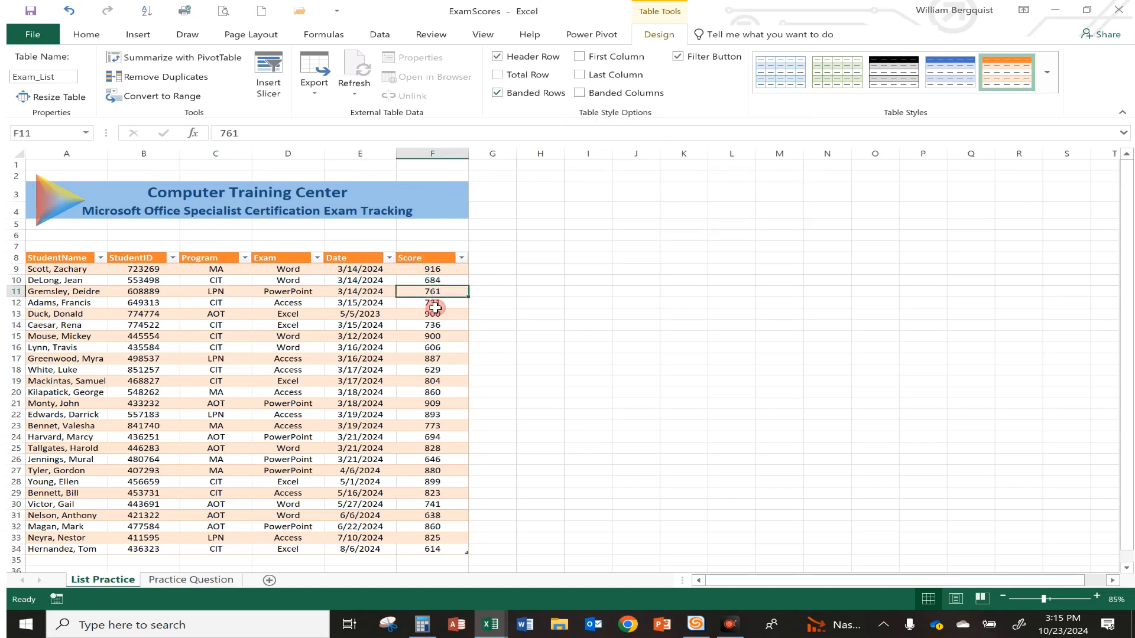
{"action": "left_click", "coordinate": [438, 303]}
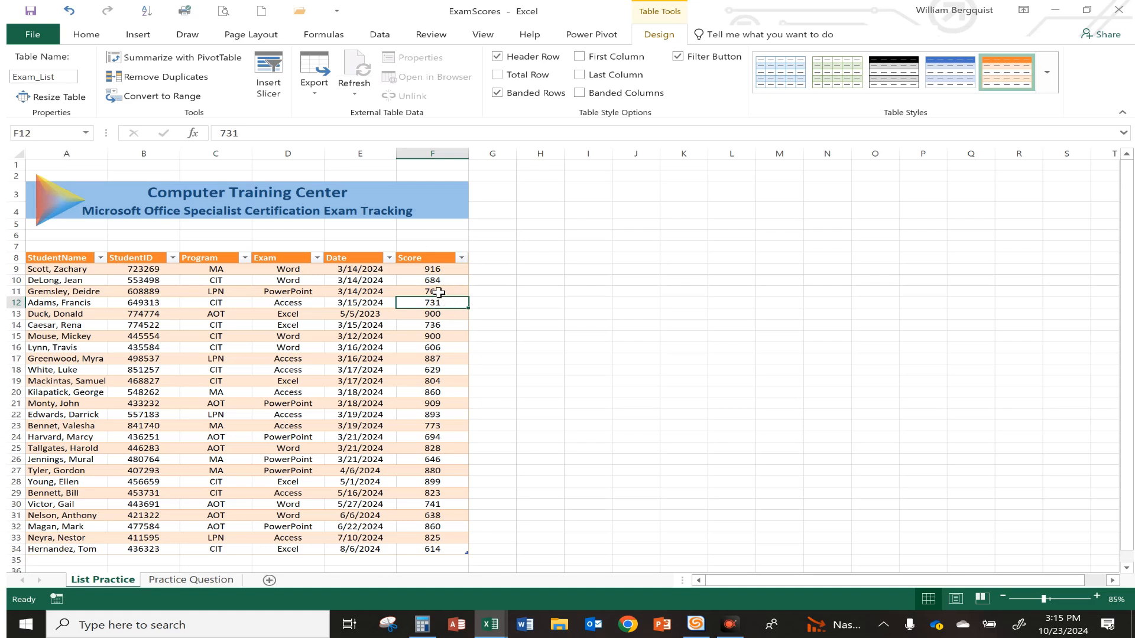
Try banded columns instead of banded rows on the exam table, and restore the banded rows
{"action": "left_click", "coordinate": [497, 94]}
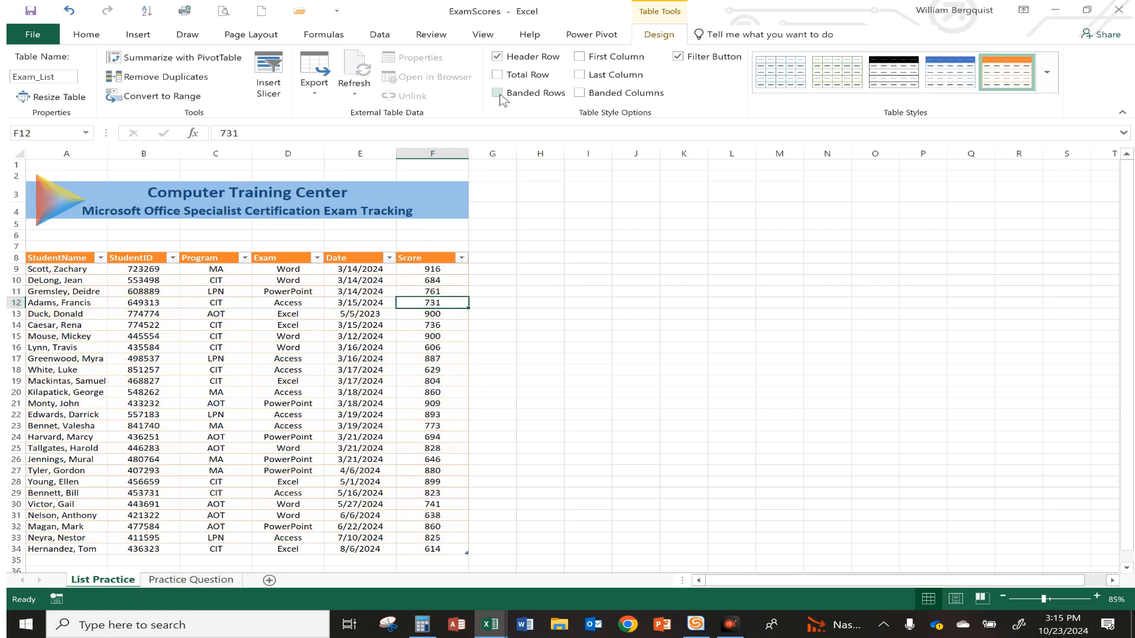
{"action": "left_click", "coordinate": [585, 94]}
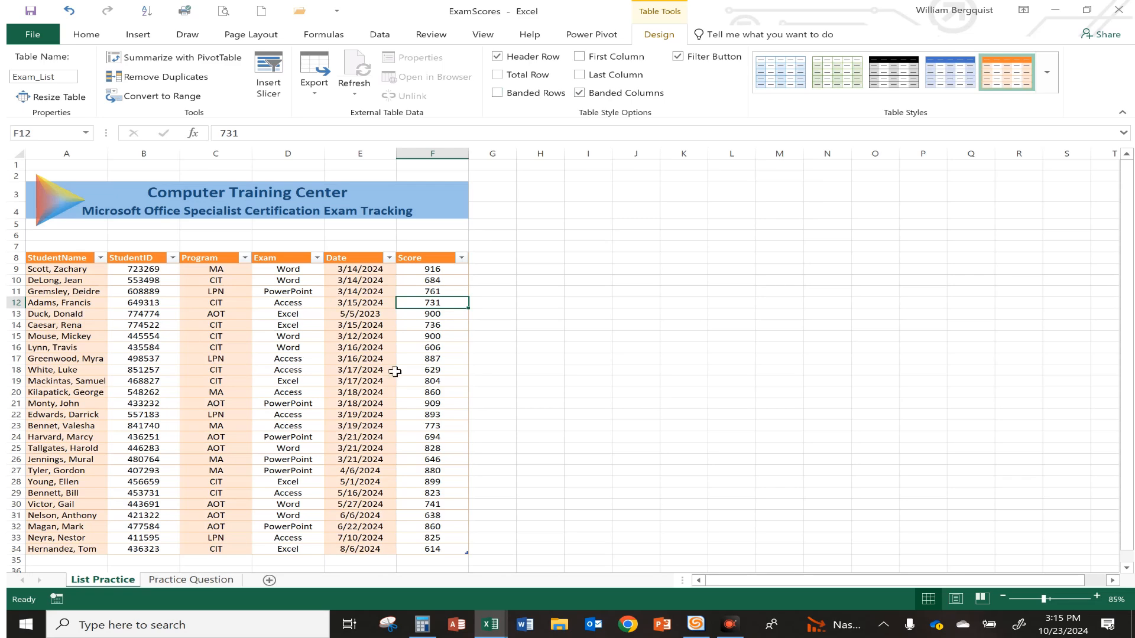
{"action": "left_click", "coordinate": [580, 93]}
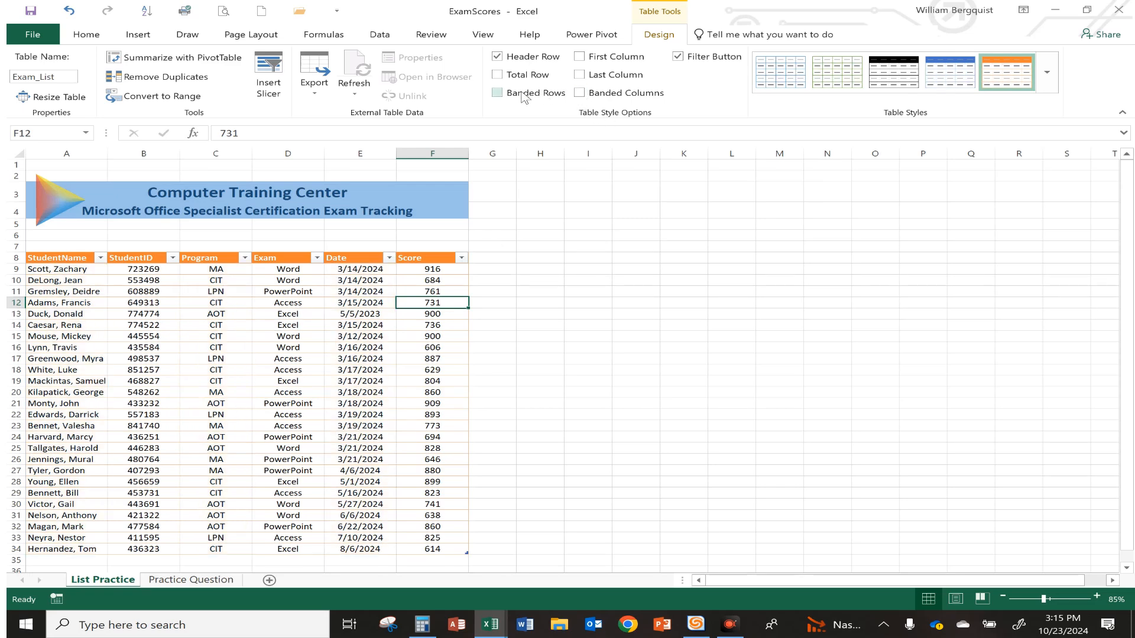
{"action": "left_click", "coordinate": [497, 93]}
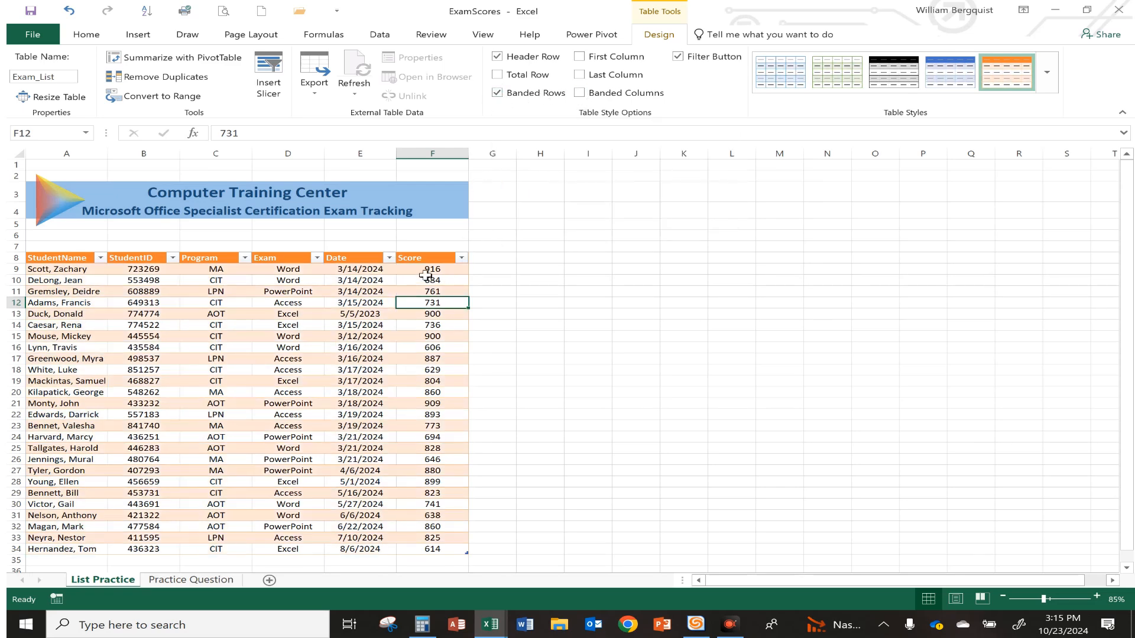
Add a total row to the exam table and set its Score calculation to Average
{"action": "left_click", "coordinate": [498, 76]}
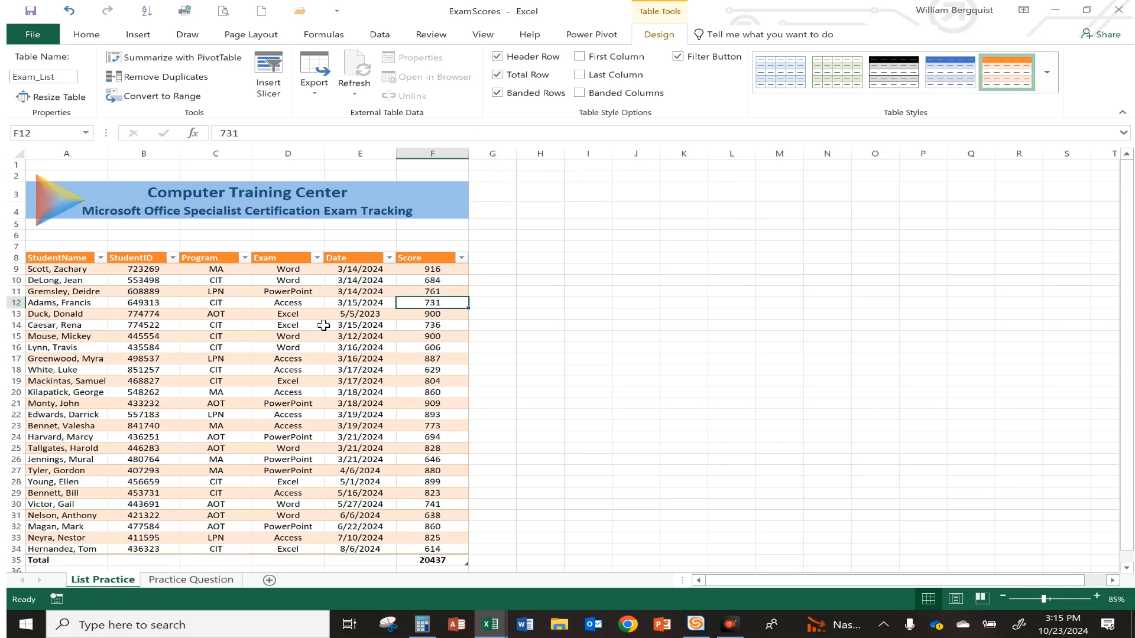
{"action": "scroll", "coordinate": [324, 325], "scroll_direction": "down", "scroll_amount": 2}
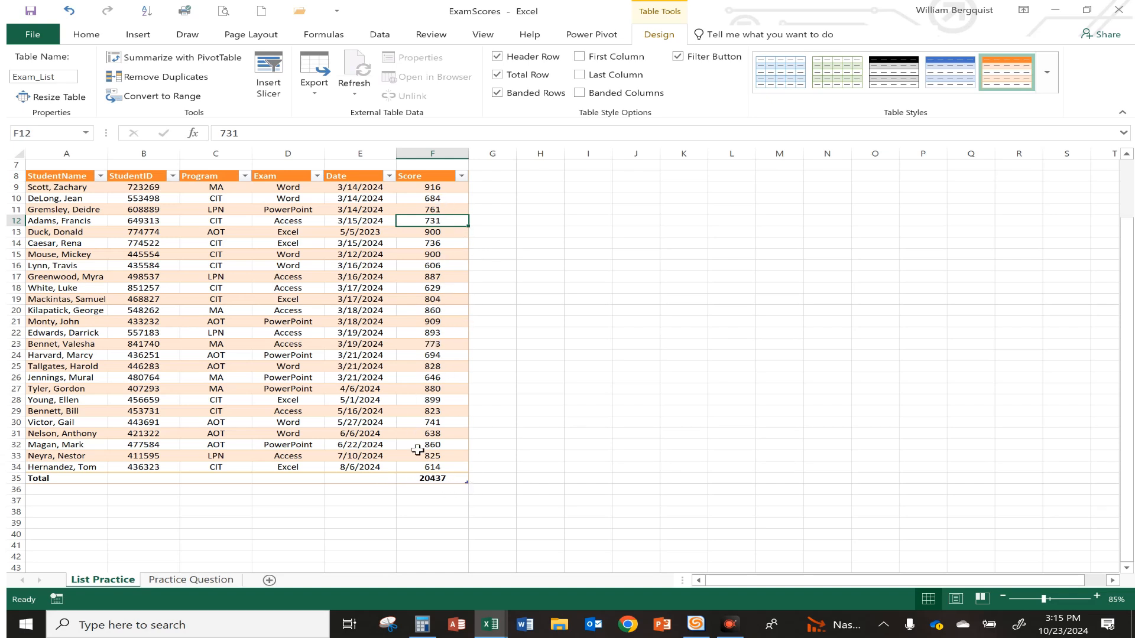
{"action": "left_click", "coordinate": [437, 477]}
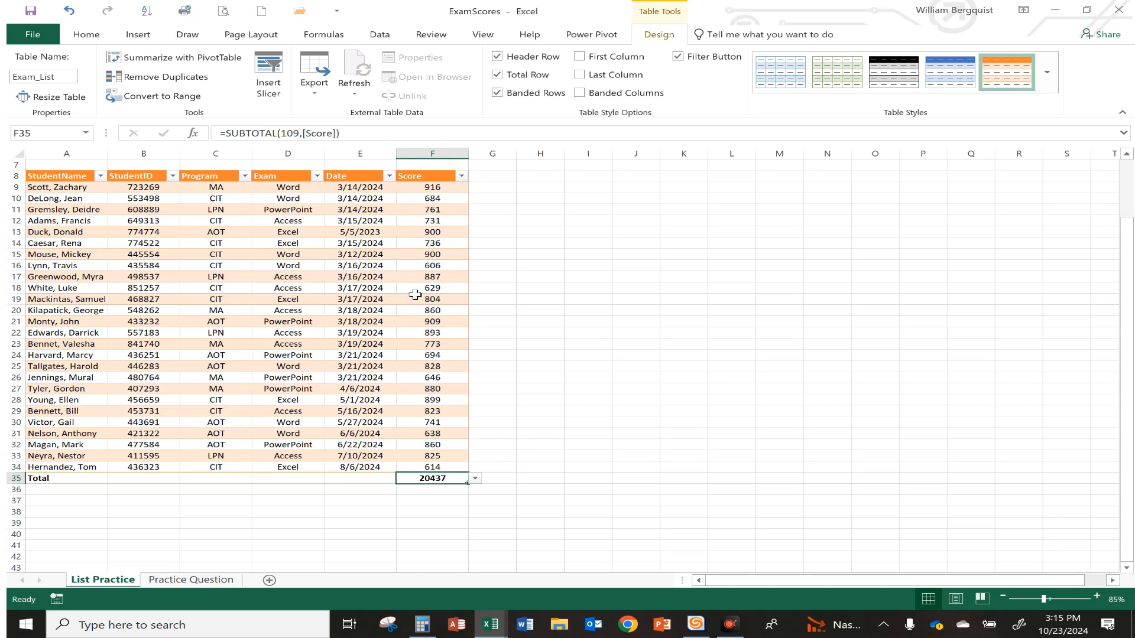
{"action": "left_click", "coordinate": [475, 480]}
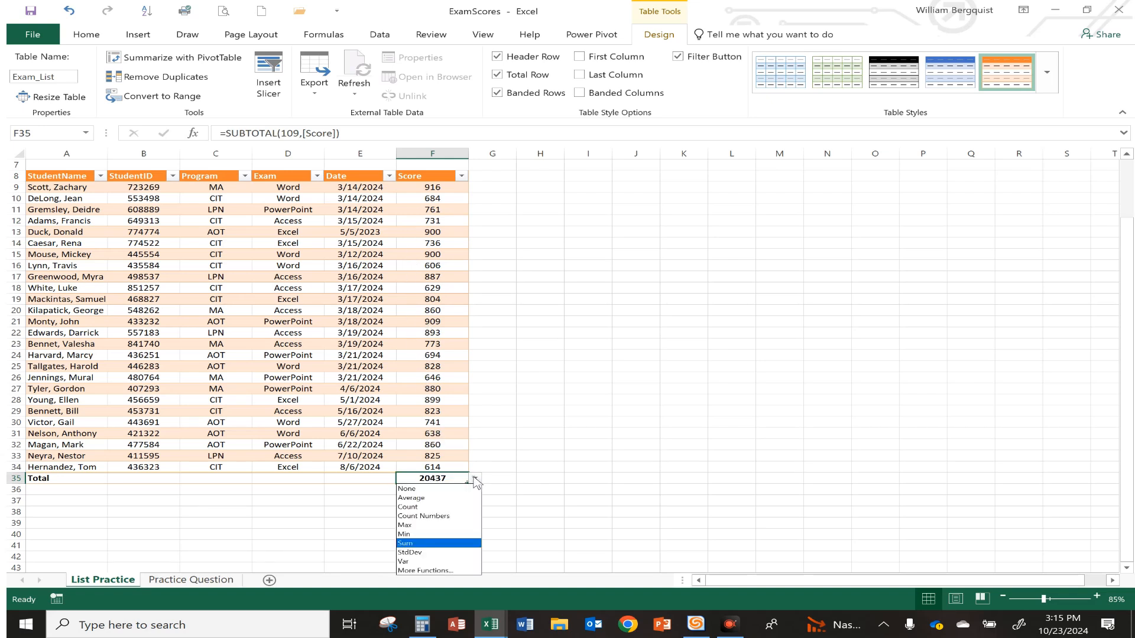
{"action": "left_click", "coordinate": [427, 500]}
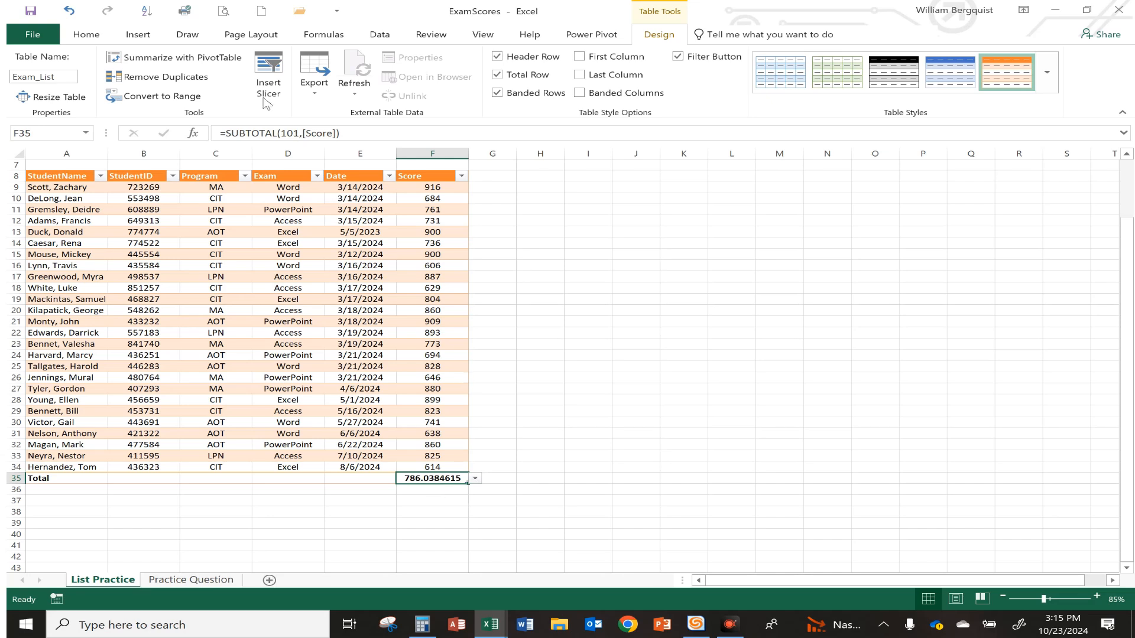
Reduce the Score average in the total row to zero decimal places
{"action": "left_click", "coordinate": [91, 33]}
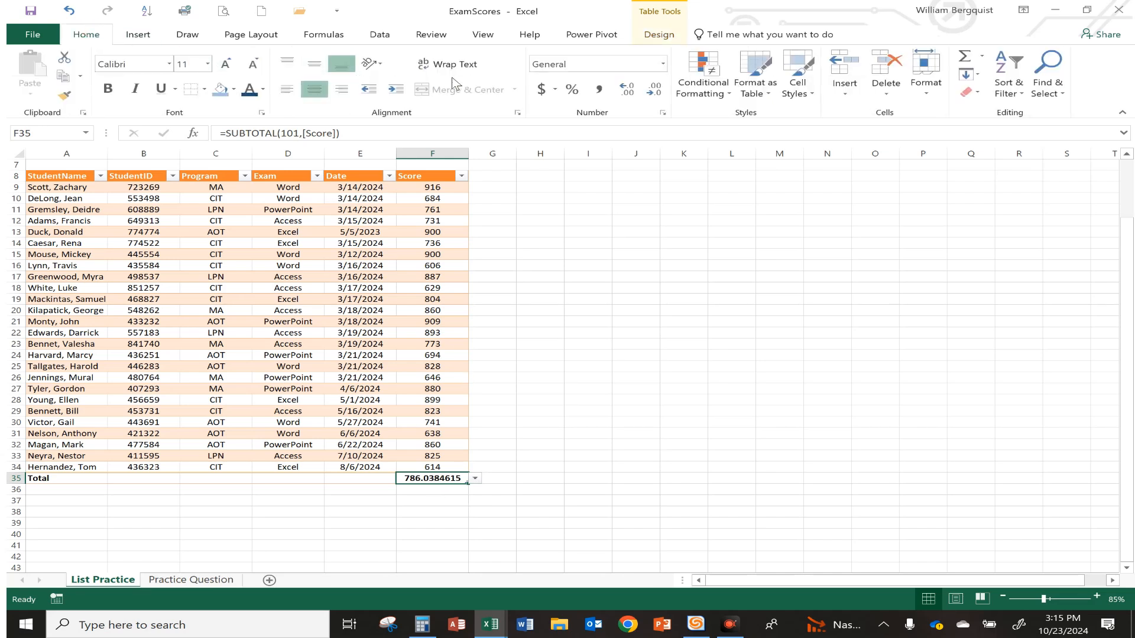
{"action": "left_click", "coordinate": [654, 92]}
{"action": "left_click", "coordinate": [654, 92]}
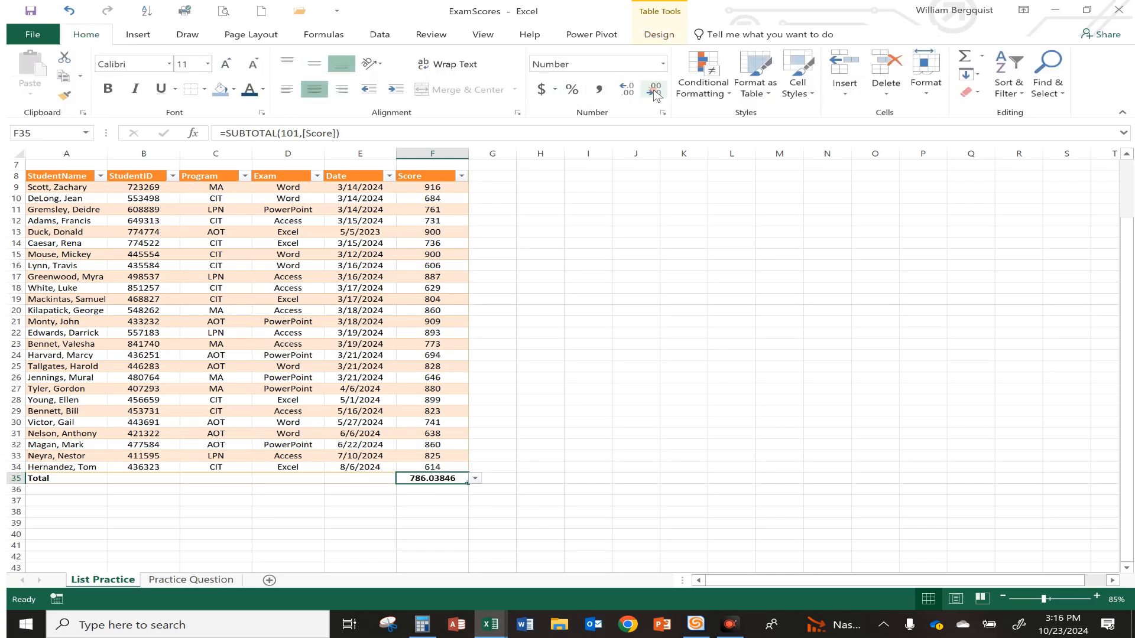
{"action": "left_click", "coordinate": [654, 92]}
{"action": "left_click", "coordinate": [653, 91]}
{"action": "left_click", "coordinate": [654, 91]}
{"action": "left_click", "coordinate": [654, 91]}
{"action": "left_click", "coordinate": [654, 92]}
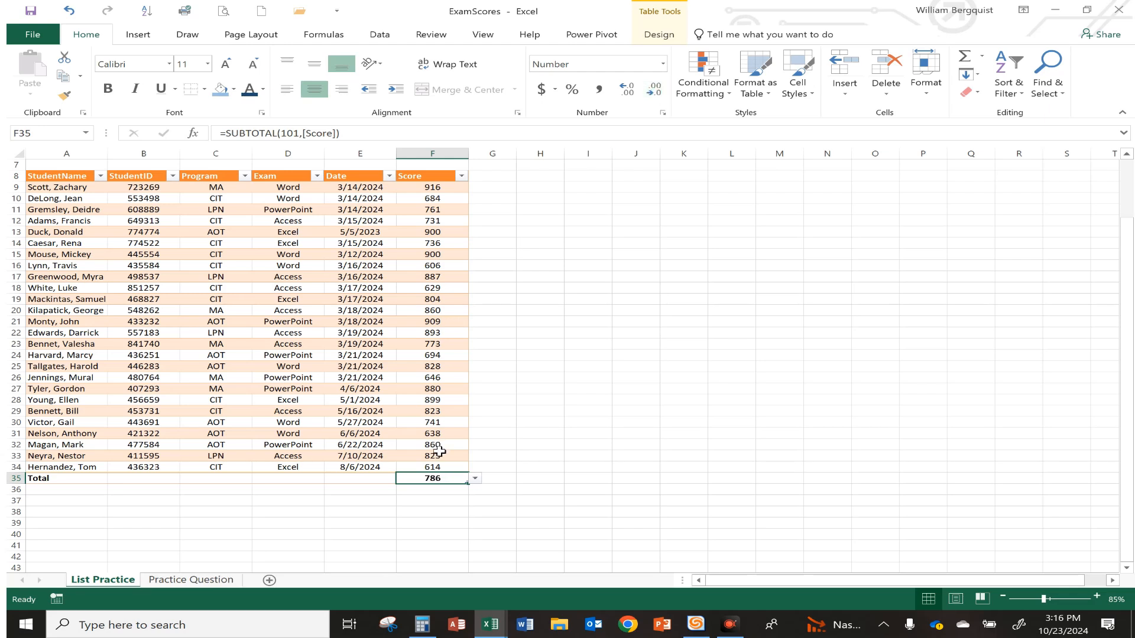
Set the total row's calculation for the Program column to Count
{"action": "left_click", "coordinate": [217, 480]}
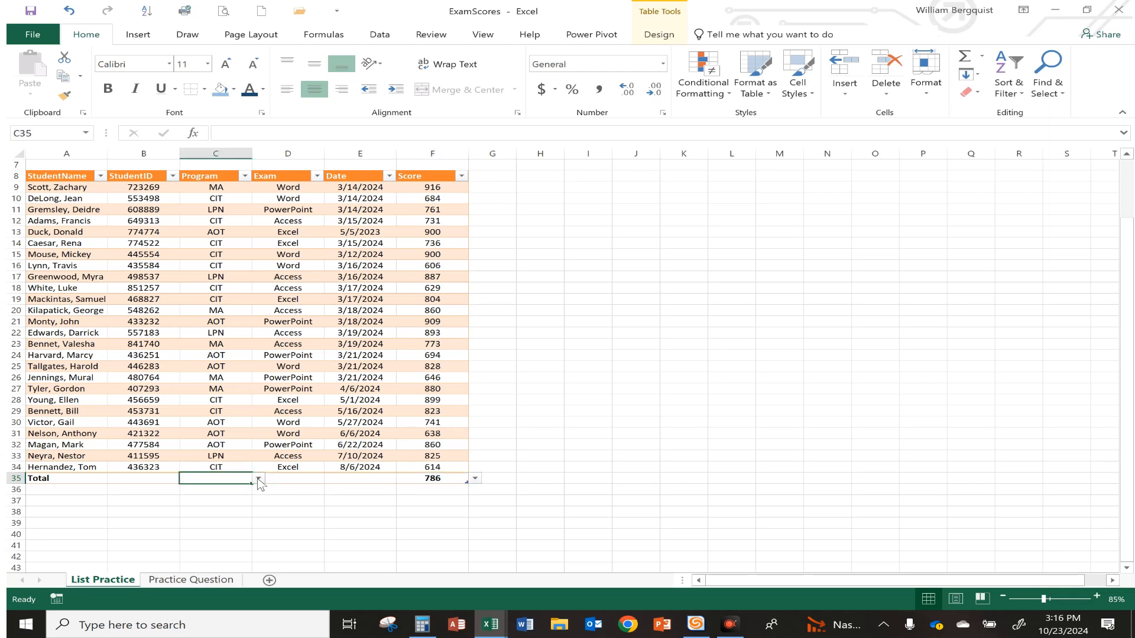
{"action": "left_click", "coordinate": [259, 480]}
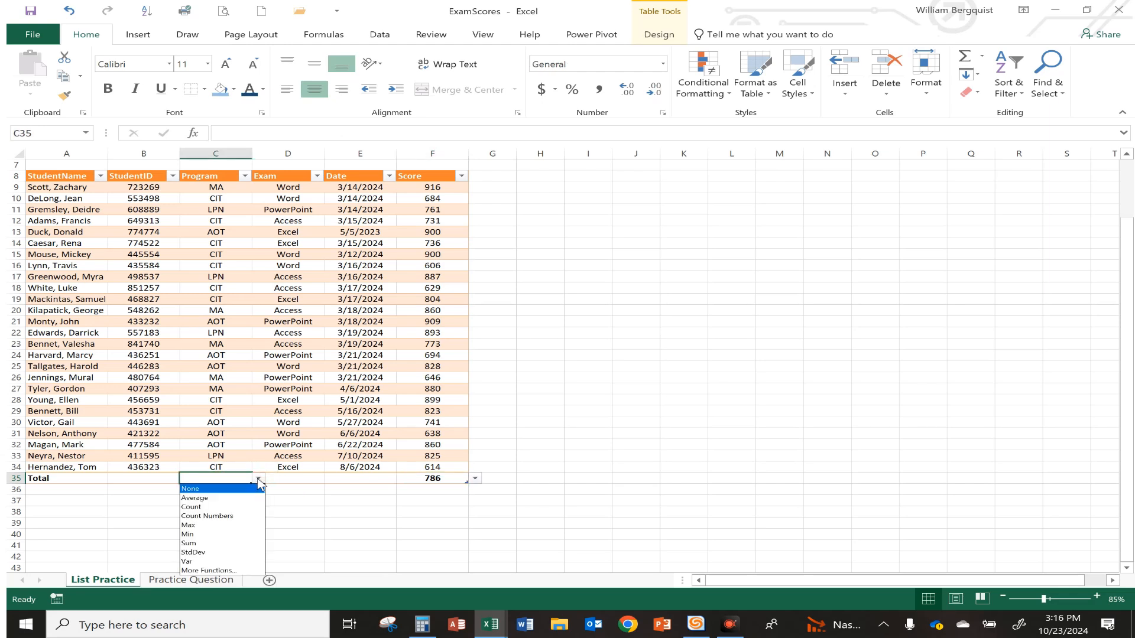
{"action": "left_click", "coordinate": [197, 507]}
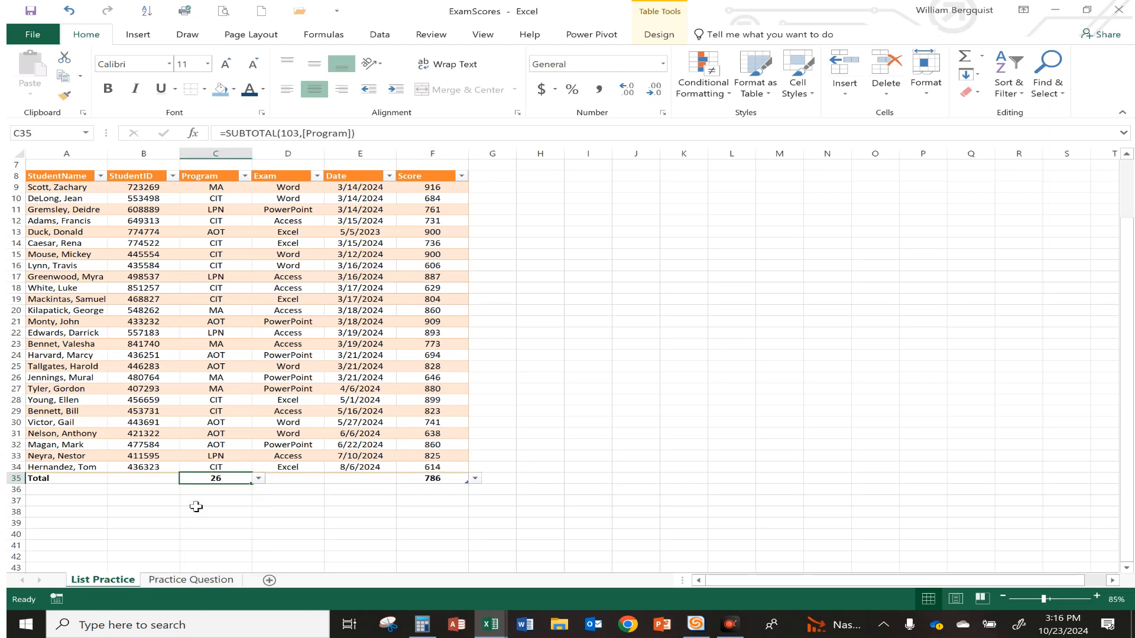
Filter the exam table's Program column to show only the CIT records
{"action": "left_click", "coordinate": [214, 288]}
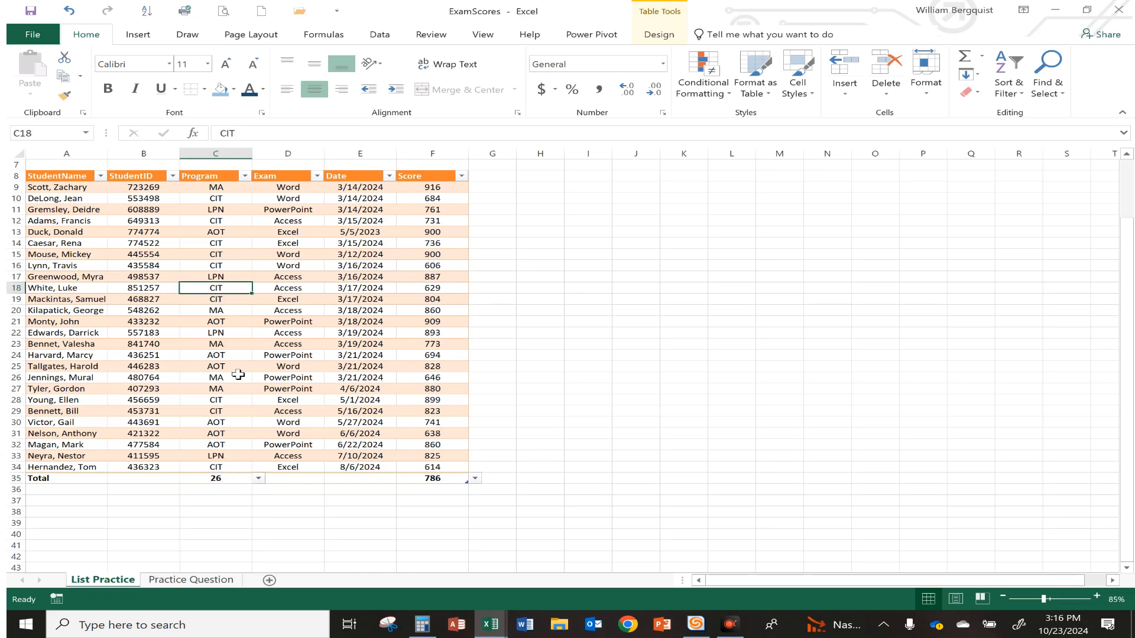
{"action": "scroll", "coordinate": [239, 375], "scroll_direction": "up", "scroll_amount": 1}
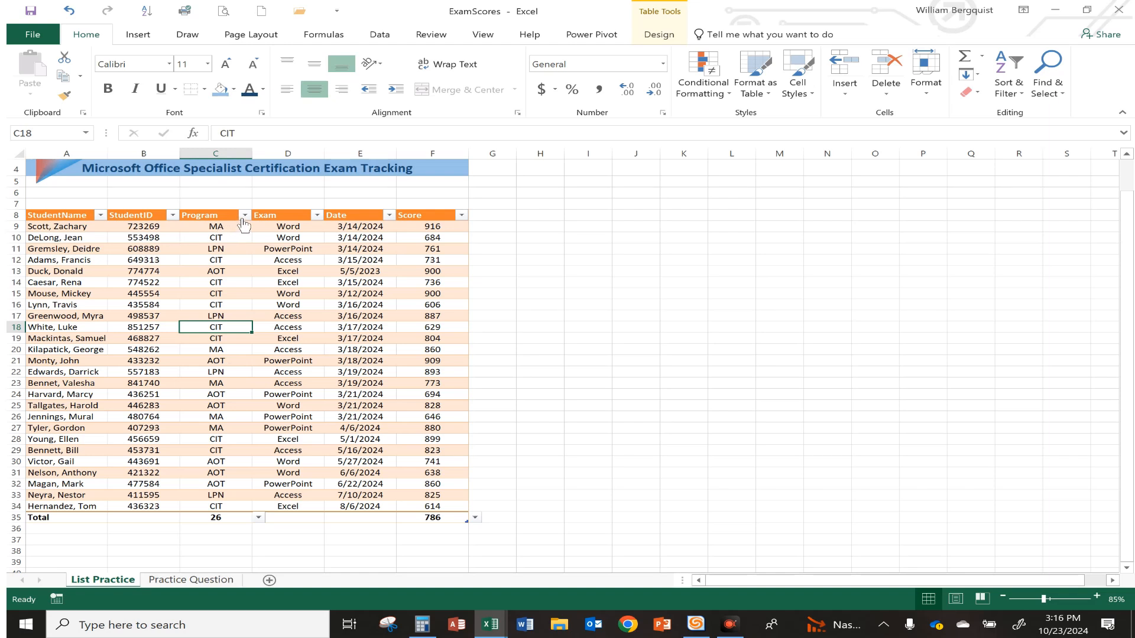
{"action": "left_click", "coordinate": [244, 217]}
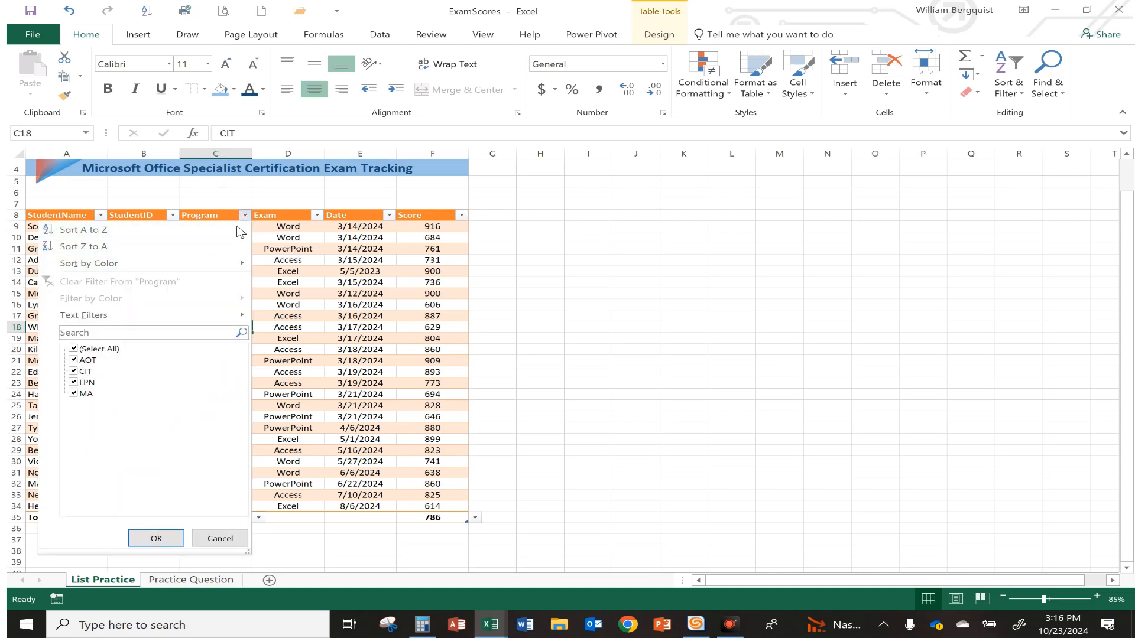
{"action": "left_click", "coordinate": [82, 350]}
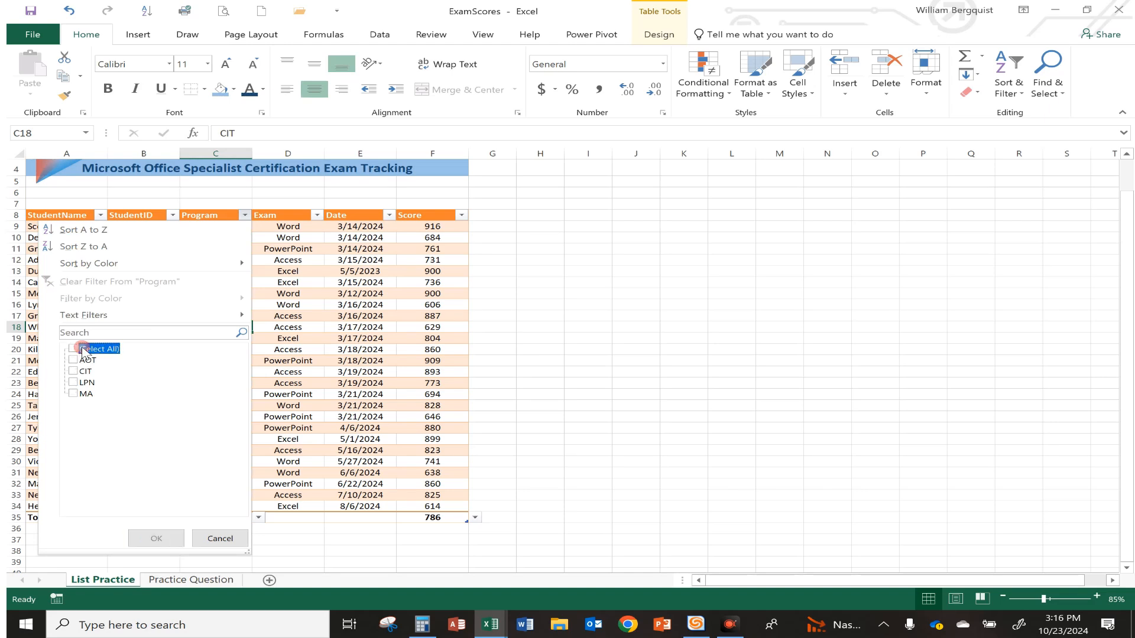
{"action": "left_click", "coordinate": [74, 372]}
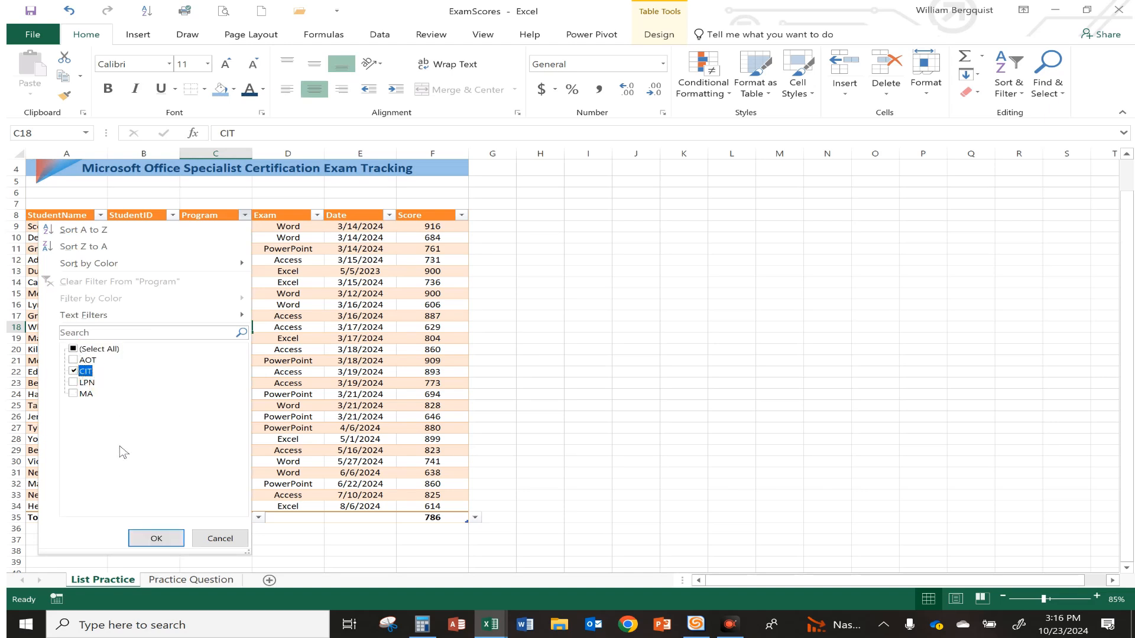
{"action": "left_click", "coordinate": [155, 540]}
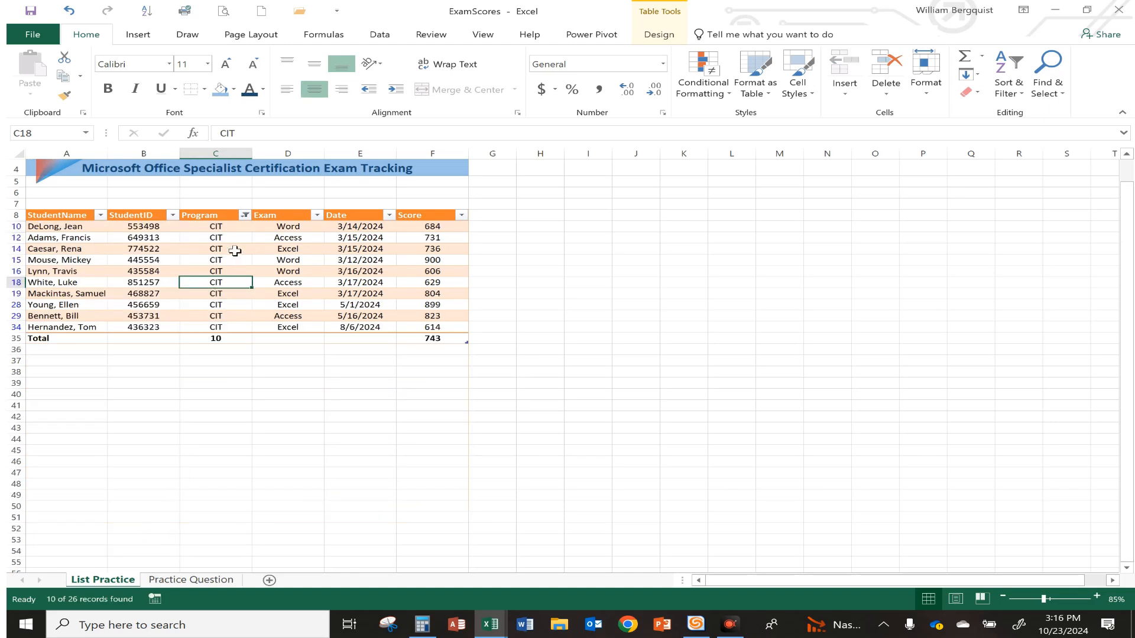
Filter the Exam column to show only the Excel exams
{"action": "left_click", "coordinate": [318, 217]}
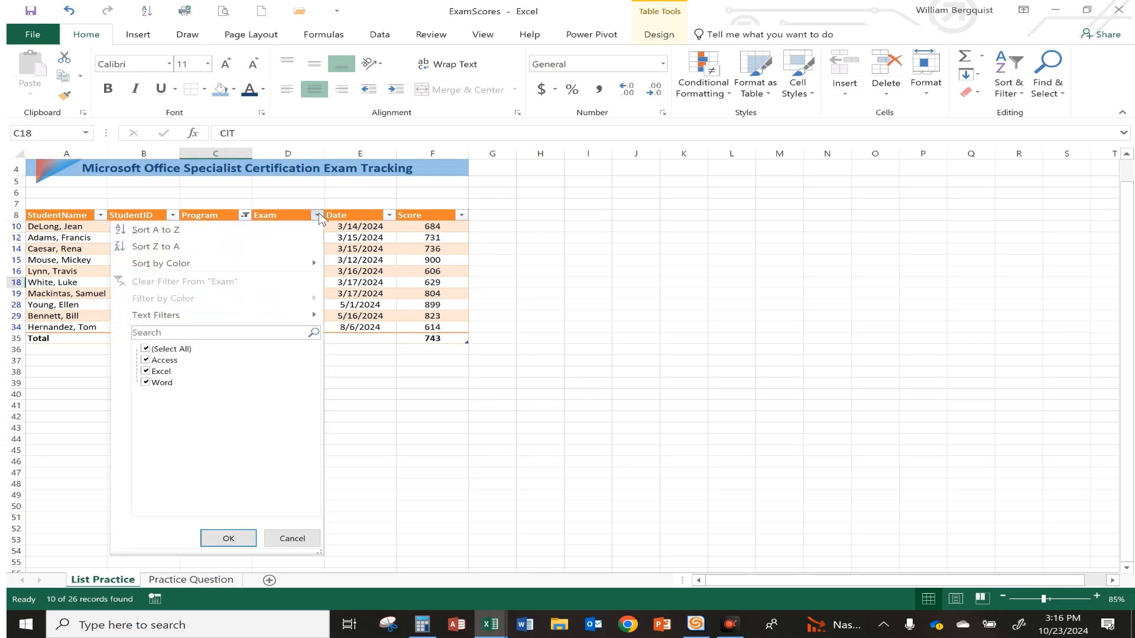
{"action": "left_click", "coordinate": [146, 350]}
{"action": "left_click", "coordinate": [146, 372]}
{"action": "left_click", "coordinate": [230, 539]}
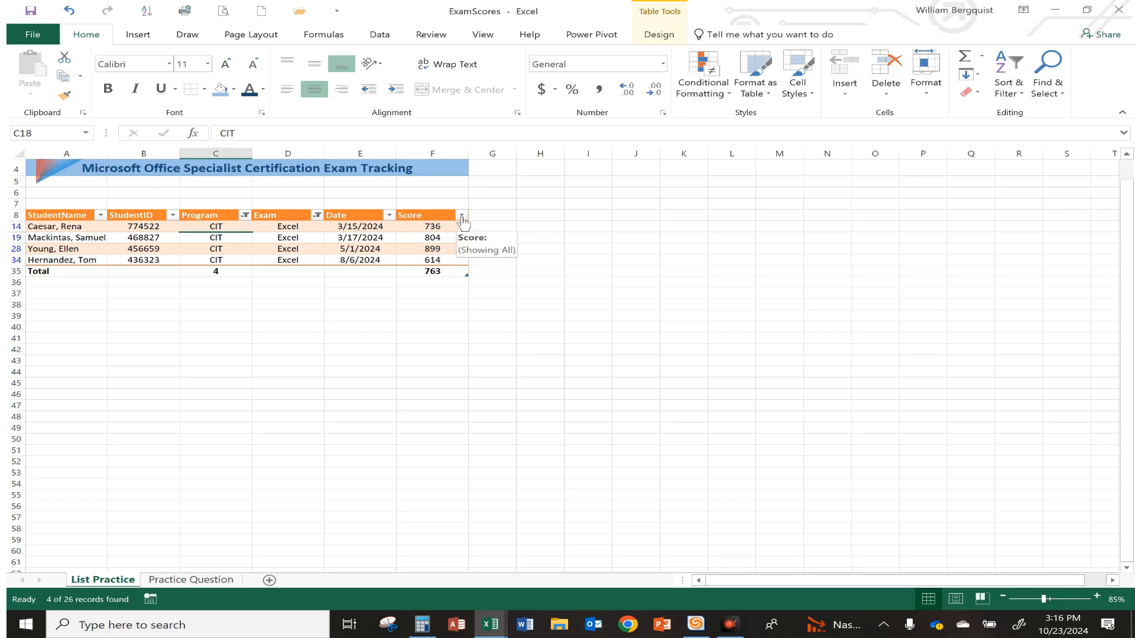
Apply a number filter to the Score column for scores greater than or equal to 700
{"action": "left_click", "coordinate": [462, 218]}
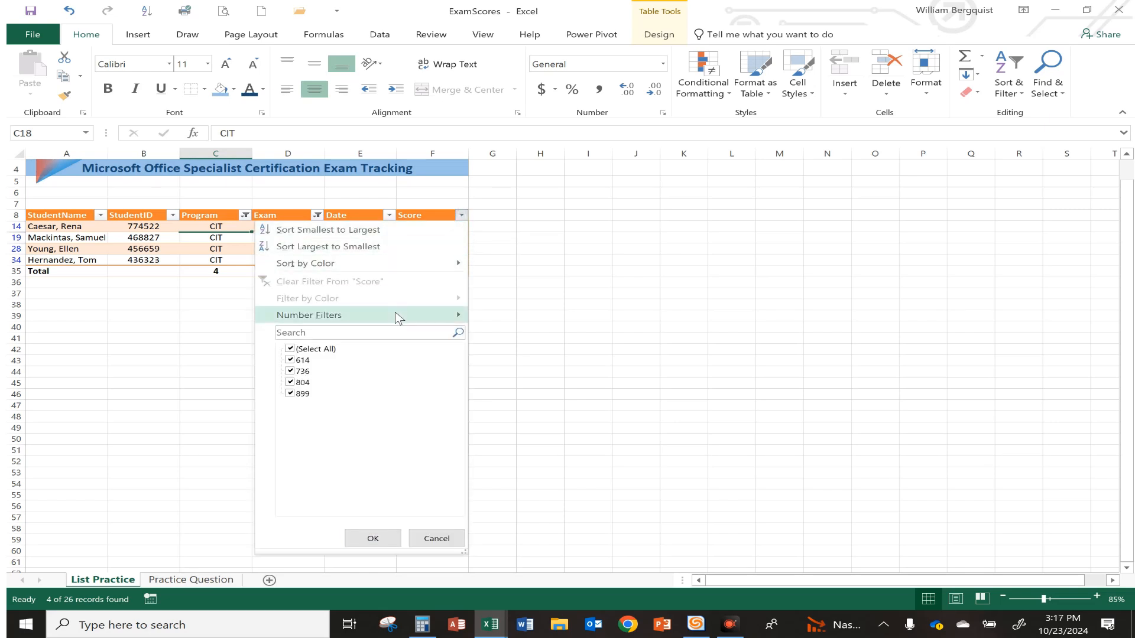
{"action": "mouse_move", "coordinate": [396, 316]}
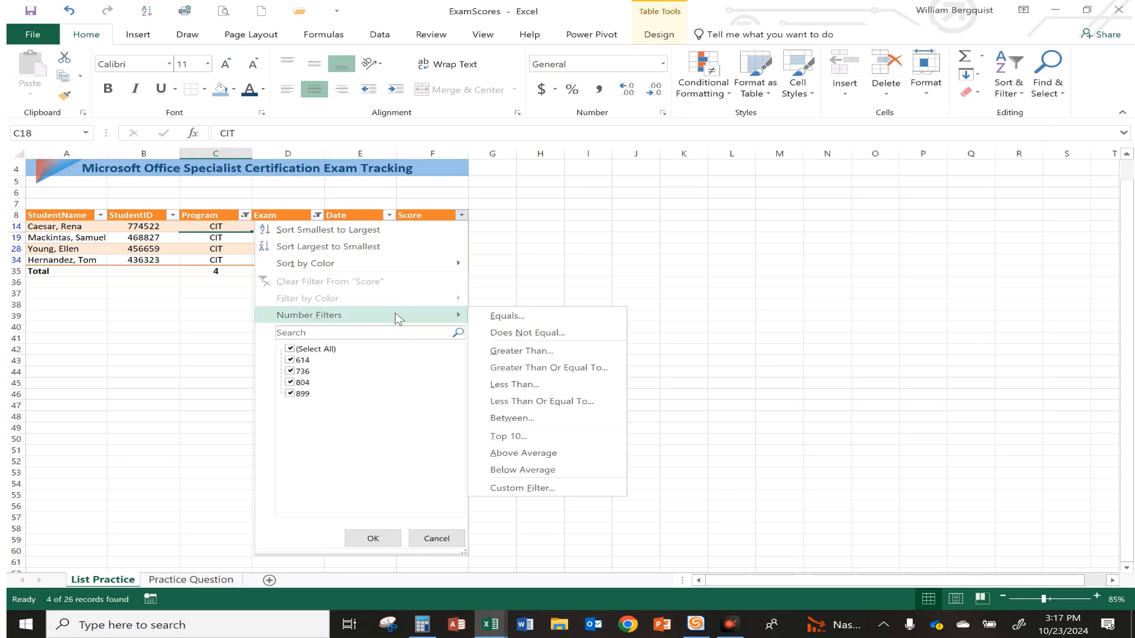
{"action": "left_click", "coordinate": [579, 369]}
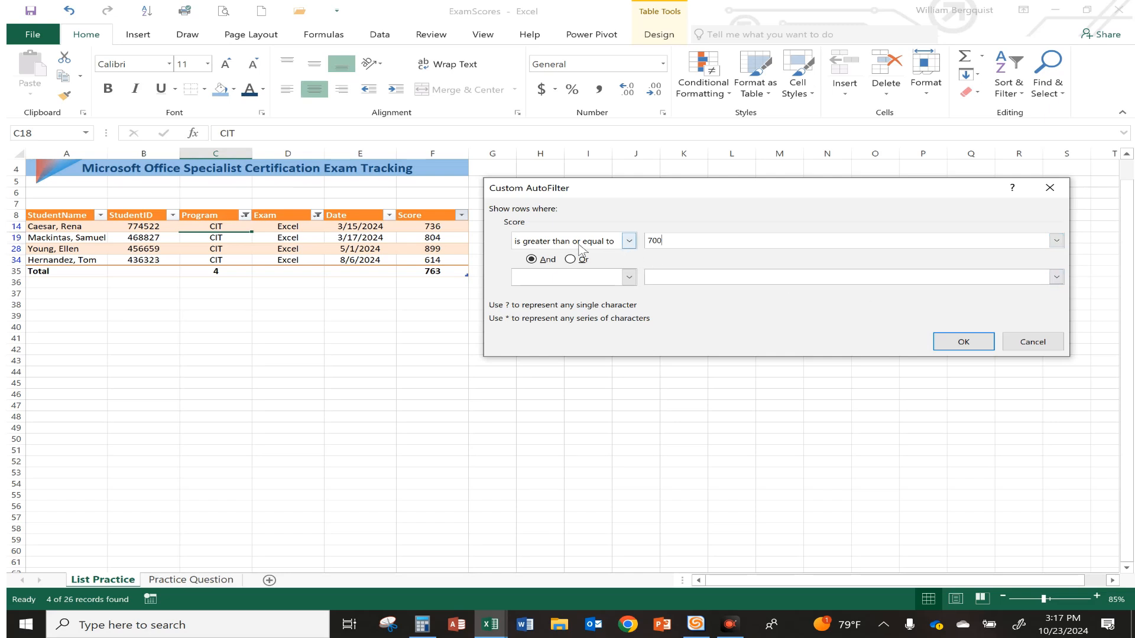
{"action": "left_click", "coordinate": [964, 341]}
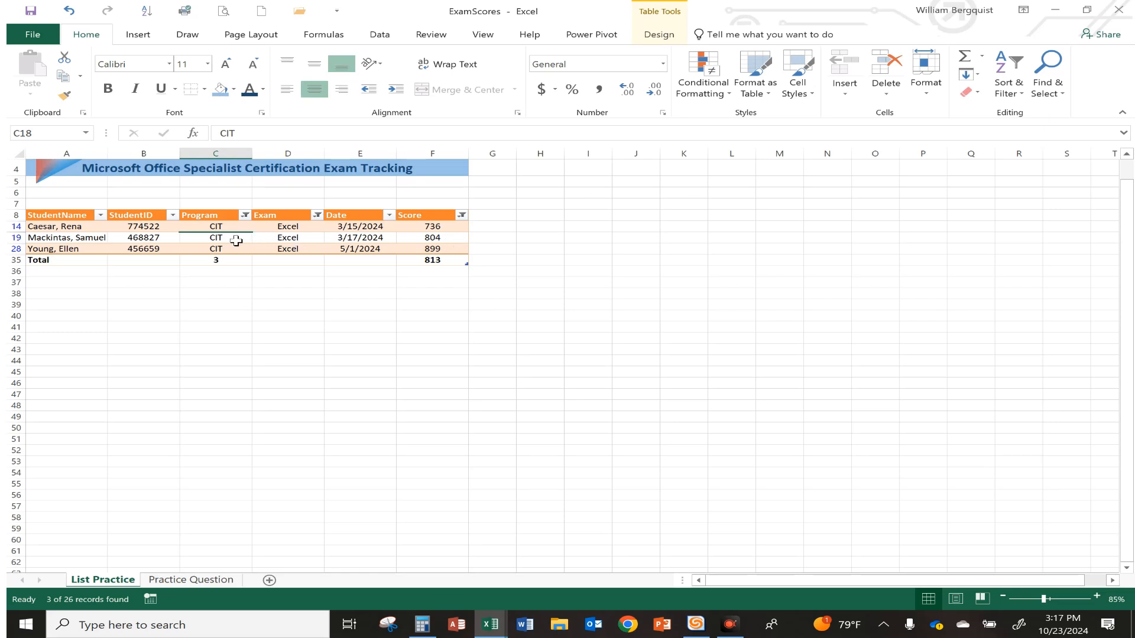
Clear the Program filter and all remaining filters from the exam table
{"action": "left_click", "coordinate": [245, 216]}
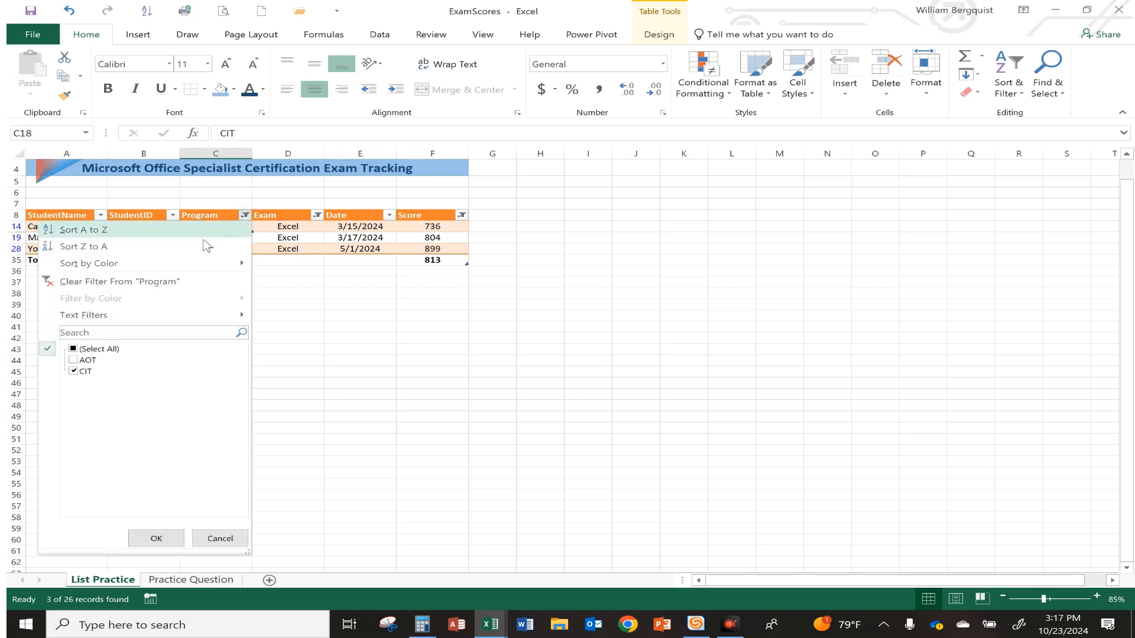
{"action": "left_click", "coordinate": [148, 281]}
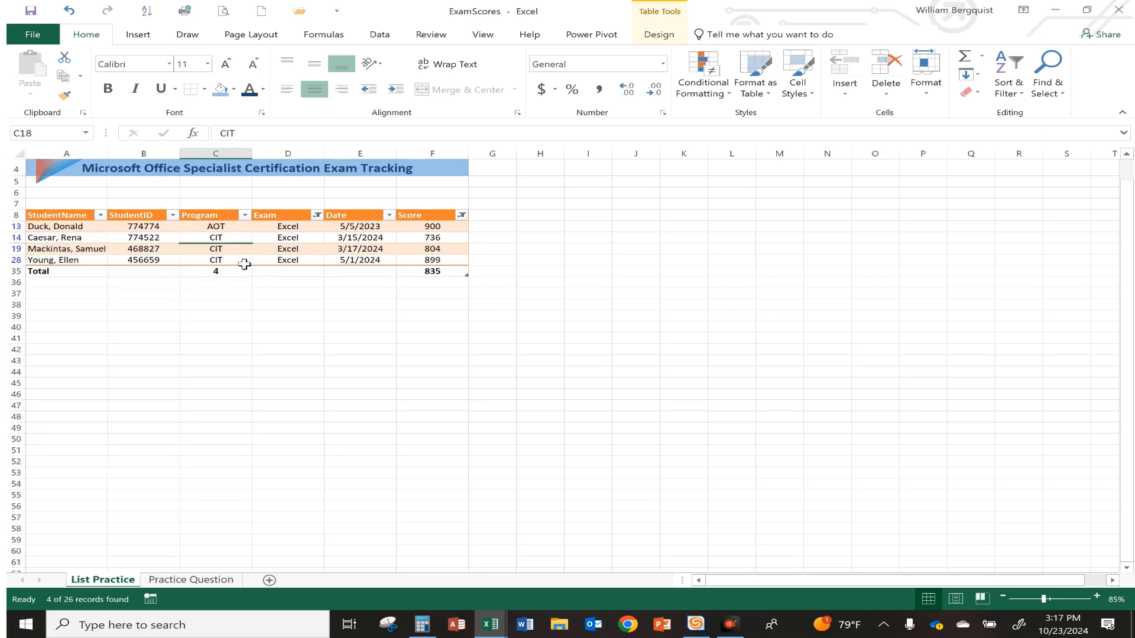
{"action": "left_click", "coordinate": [1008, 94]}
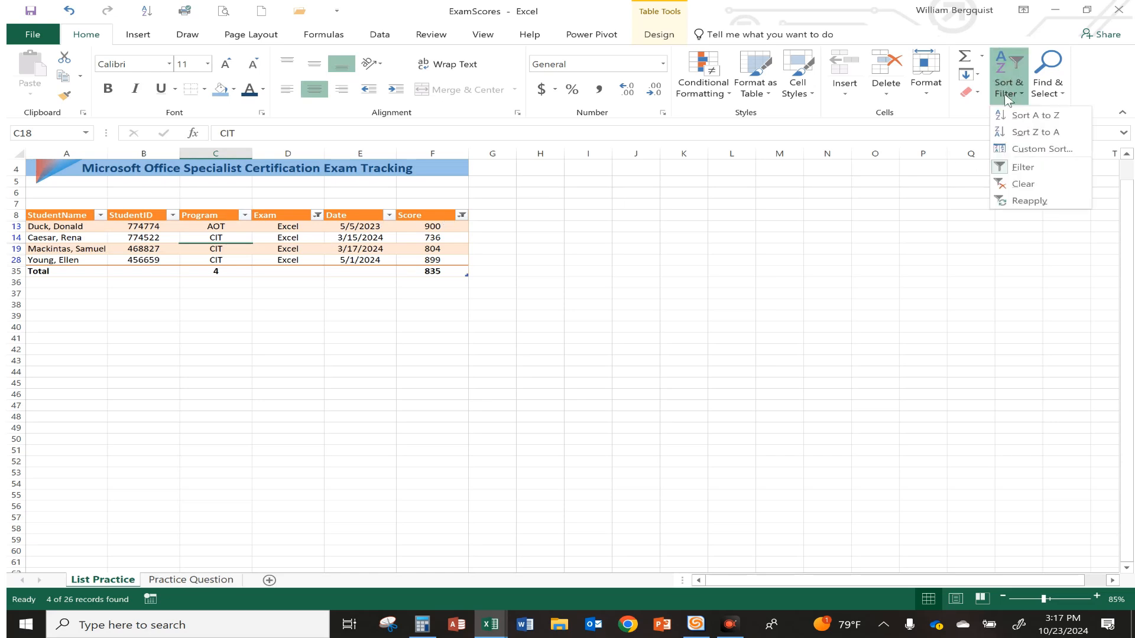
{"action": "left_click", "coordinate": [1021, 184]}
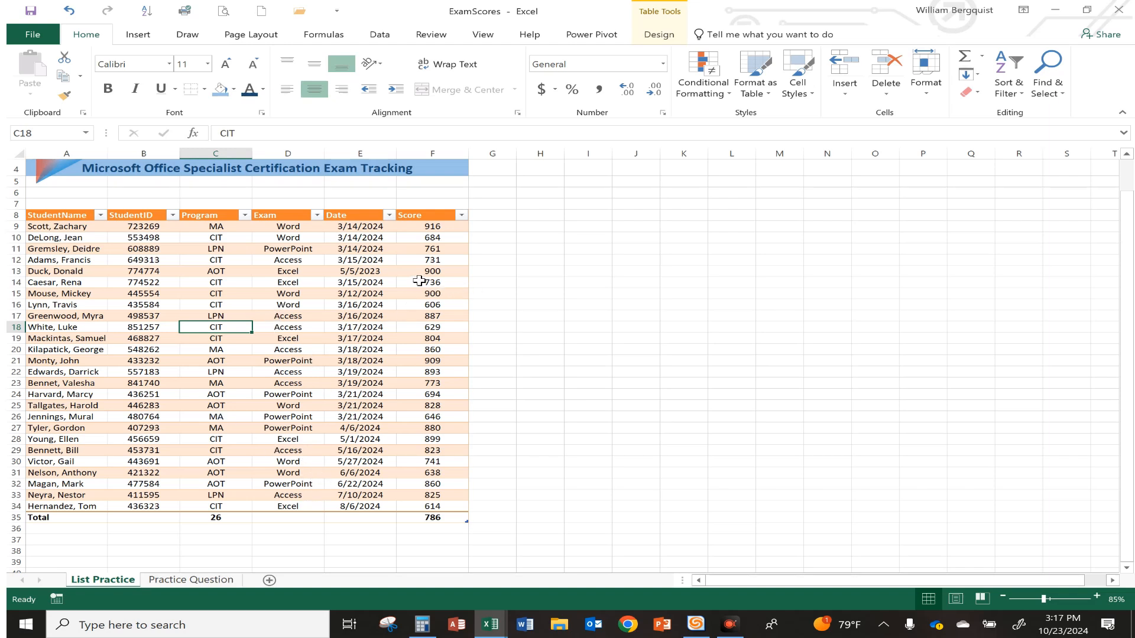
Convert the Exam_List table to a normal range
{"action": "left_click", "coordinate": [202, 271]}
{"action": "left_click", "coordinate": [238, 365]}
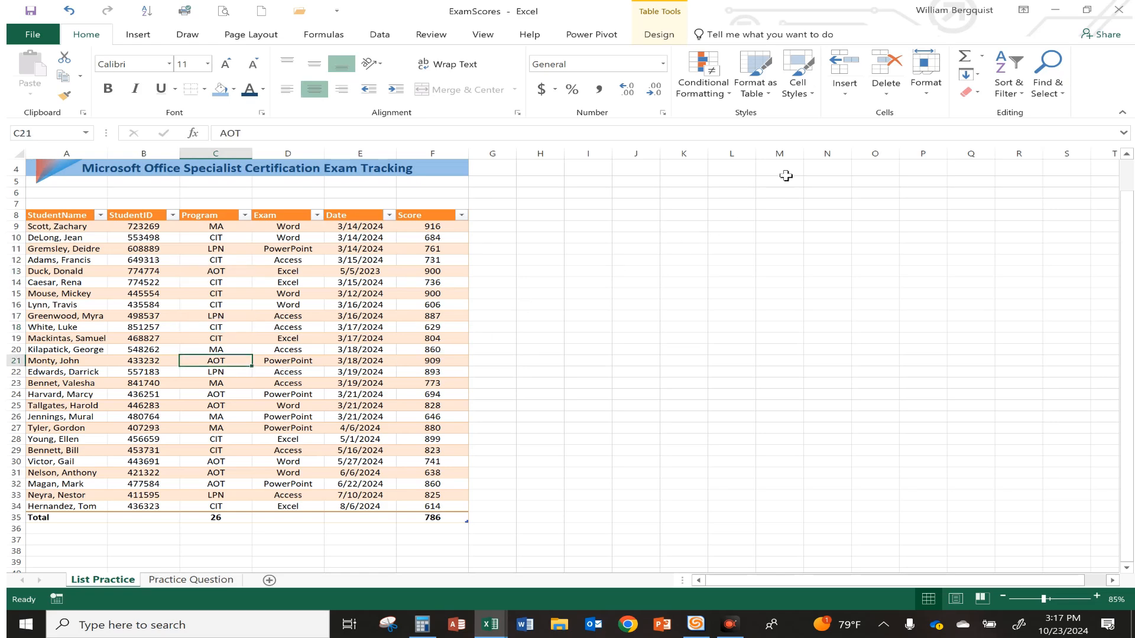
{"action": "left_click", "coordinate": [660, 35]}
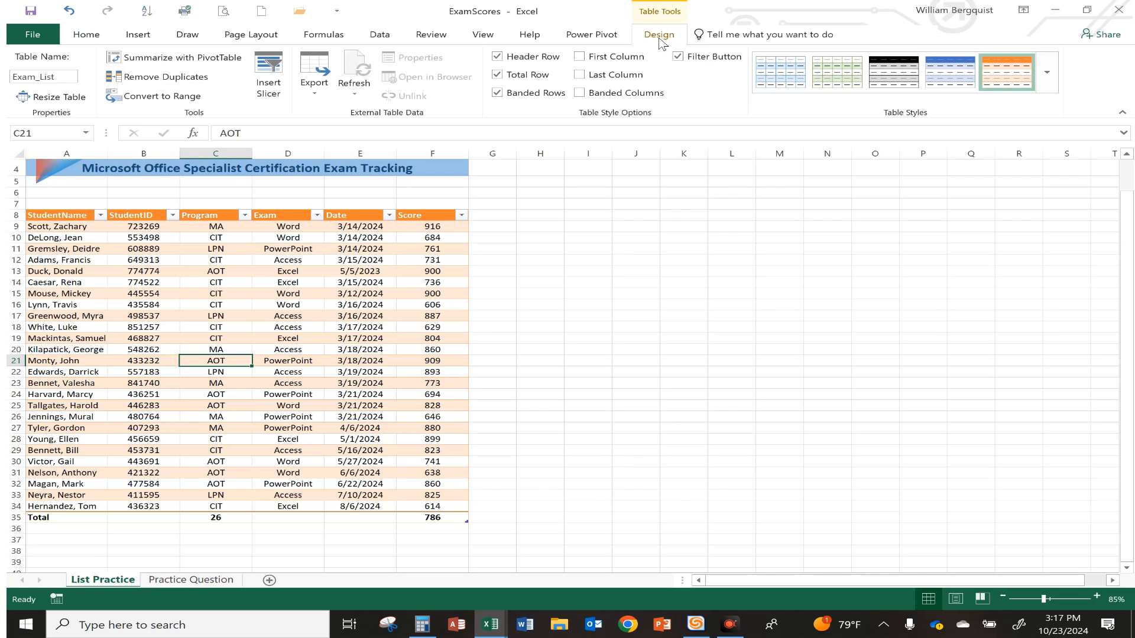
{"action": "left_click", "coordinate": [153, 98]}
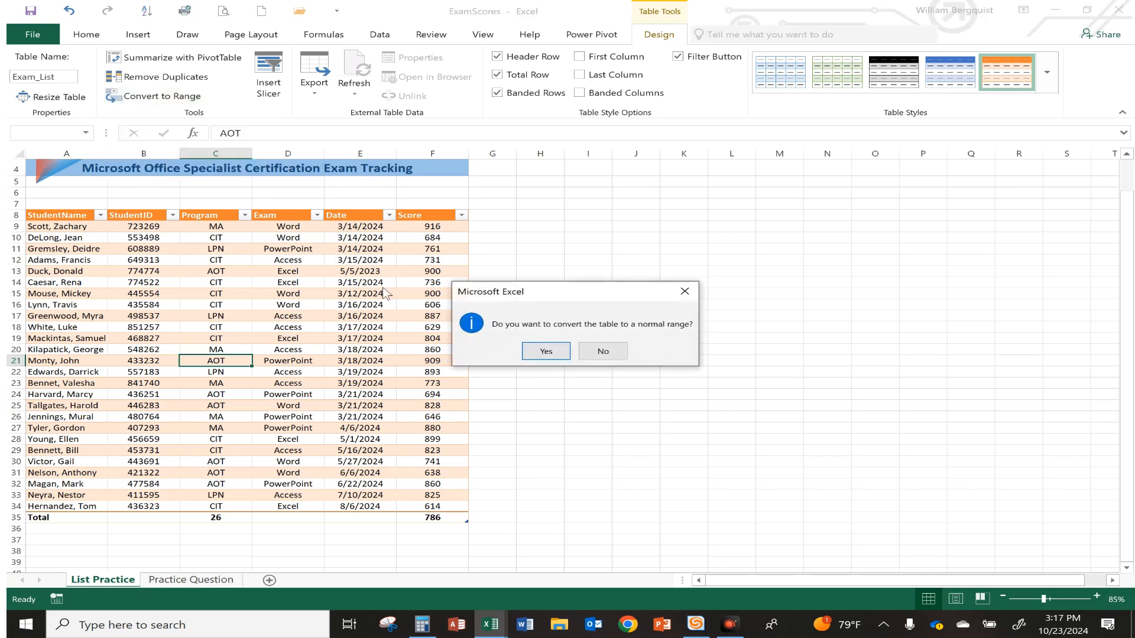
{"action": "left_click", "coordinate": [559, 351]}
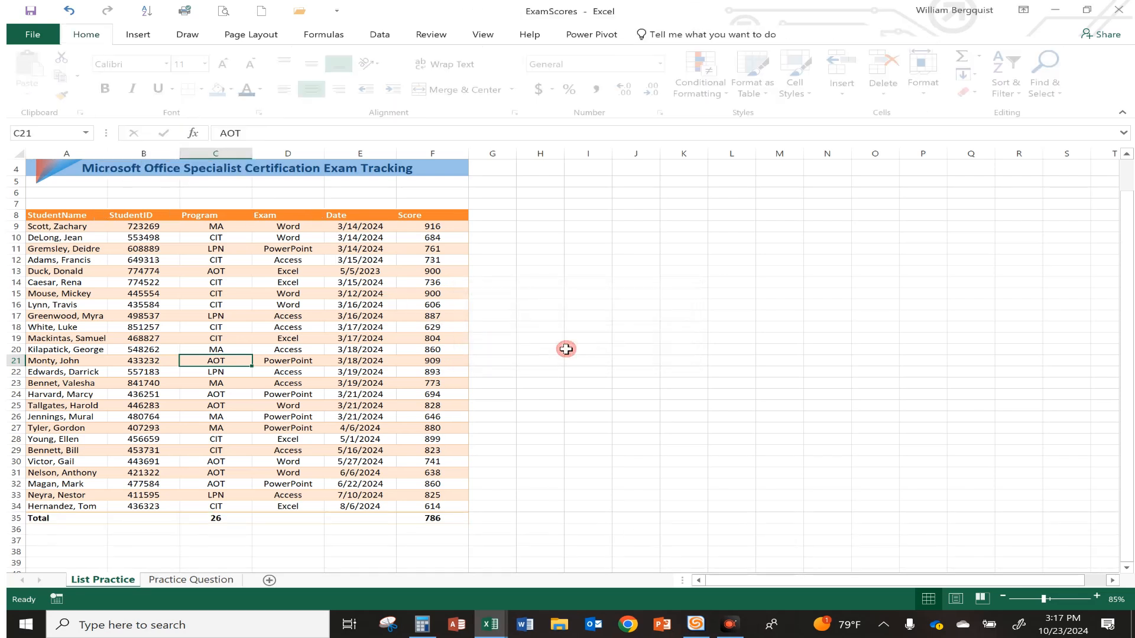
{"action": "left_click", "coordinate": [238, 338]}
{"action": "left_click", "coordinate": [228, 293]}
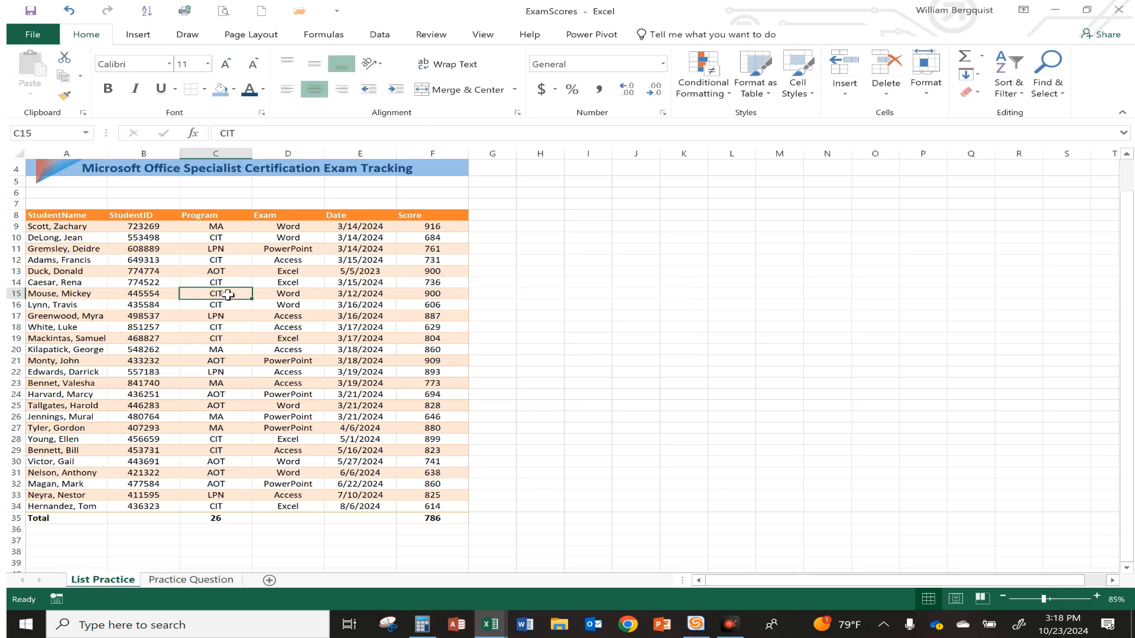
{"action": "left_click", "coordinate": [235, 449]}
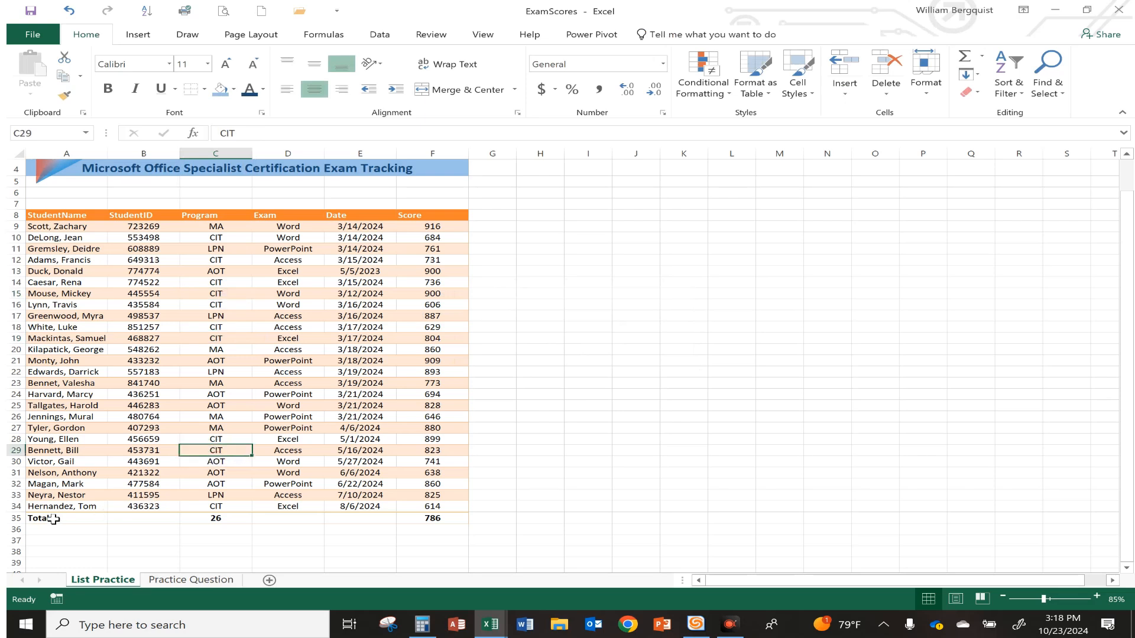
Delete the Total row, sheet row 35, below the exam list
{"action": "left_click", "coordinate": [66, 473]}
{"action": "left_click", "coordinate": [48, 519]}
{"action": "left_click", "coordinate": [142, 518]}
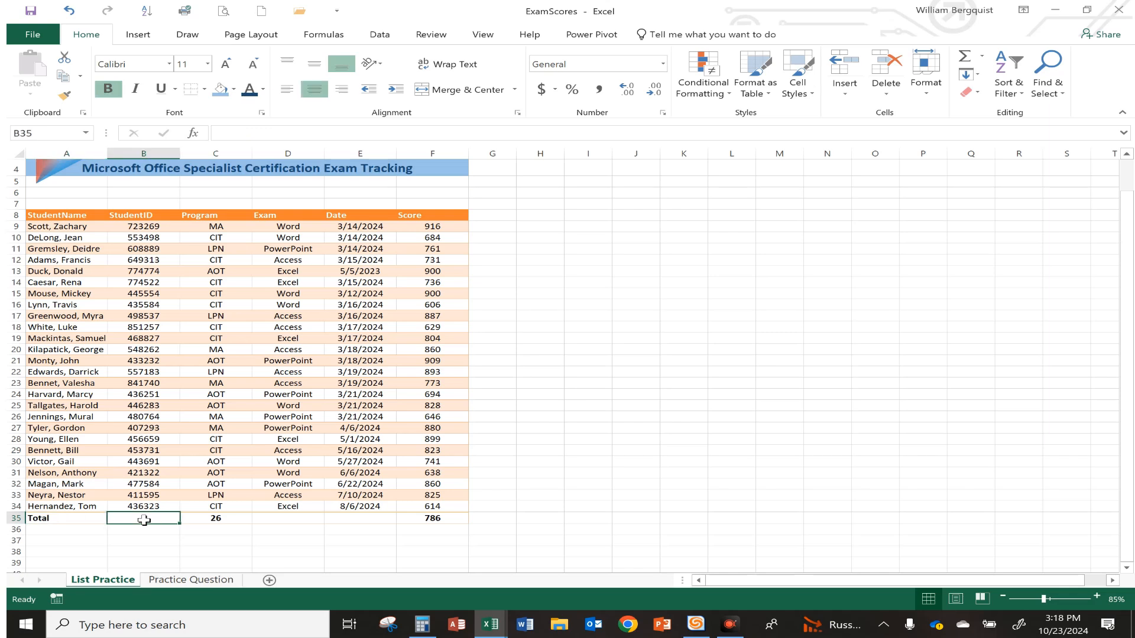
{"action": "left_click", "coordinate": [897, 96]}
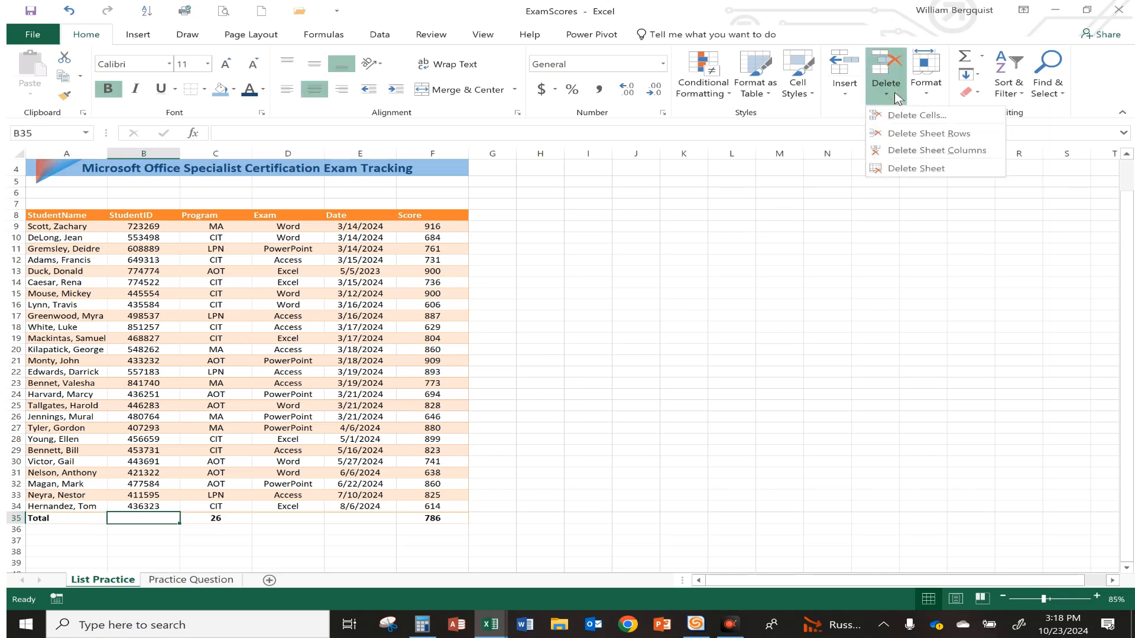
{"action": "left_click", "coordinate": [908, 135]}
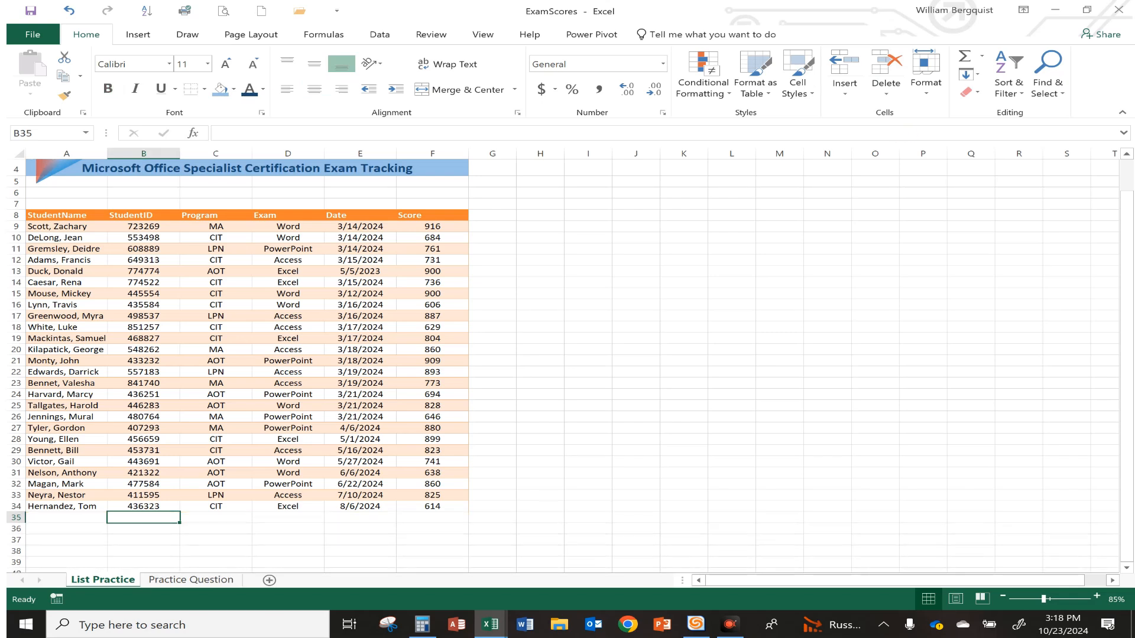
{"action": "left_click", "coordinate": [261, 328]}
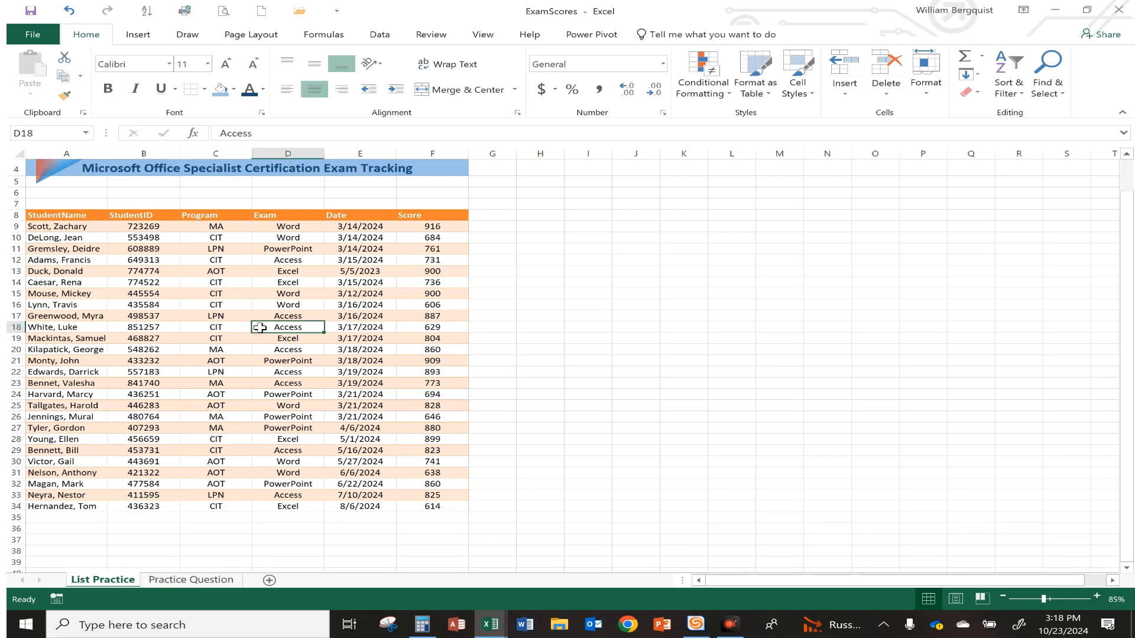
On the Practice Question sheet, format the list A8:F34 with headers as a table in Blue, Table Style Medium 6
{"action": "left_click", "coordinate": [174, 580]}
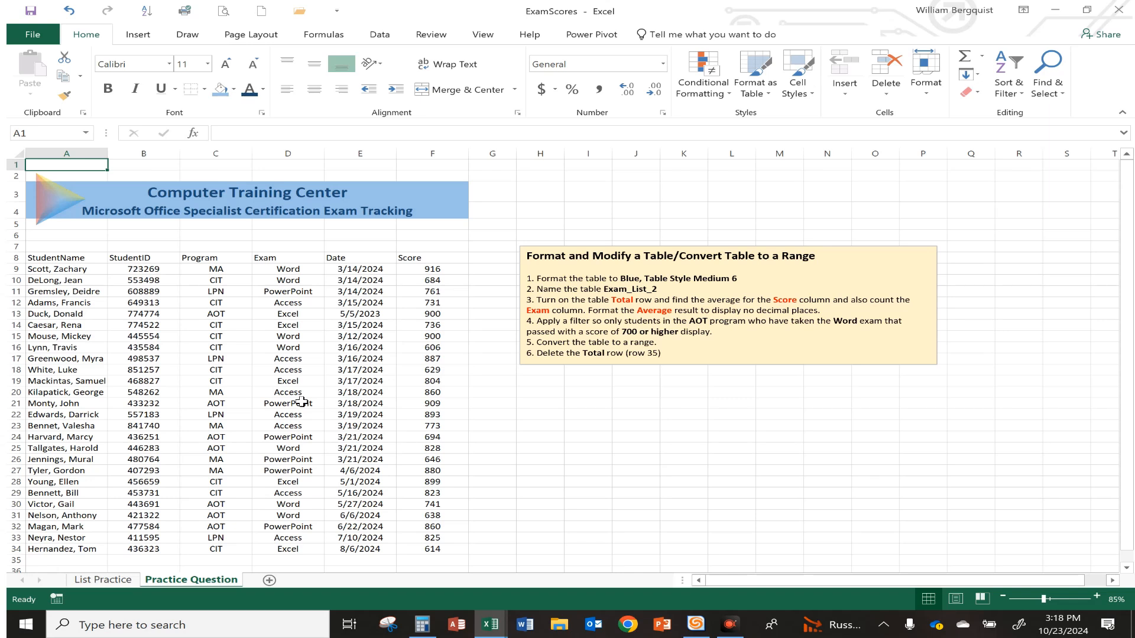
{"action": "left_click", "coordinate": [174, 335]}
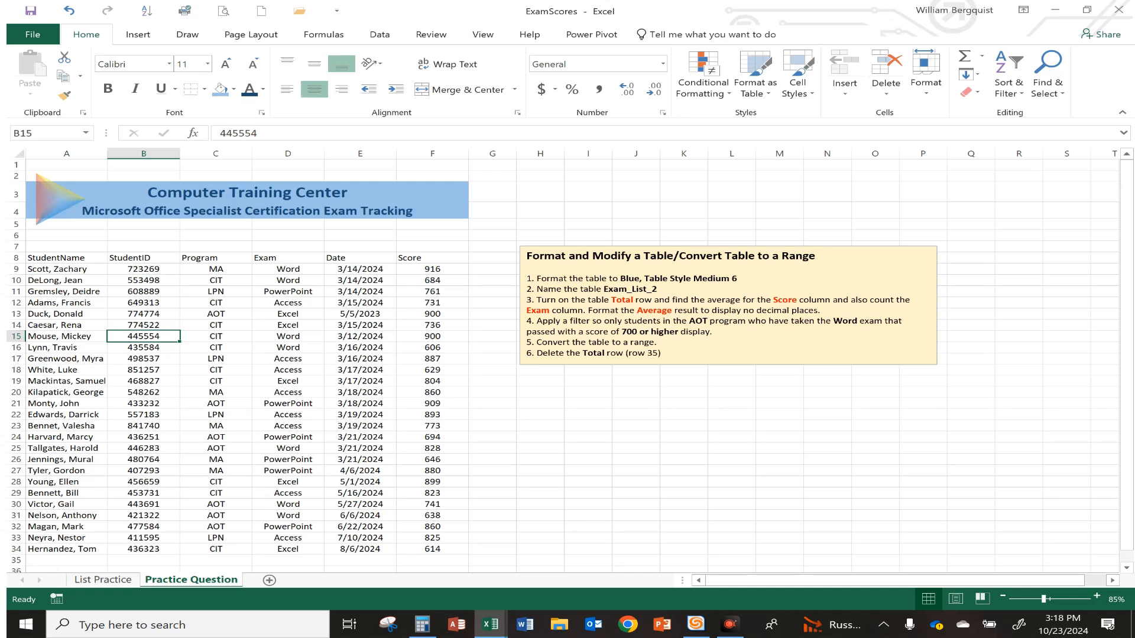
{"action": "left_click", "coordinate": [214, 325]}
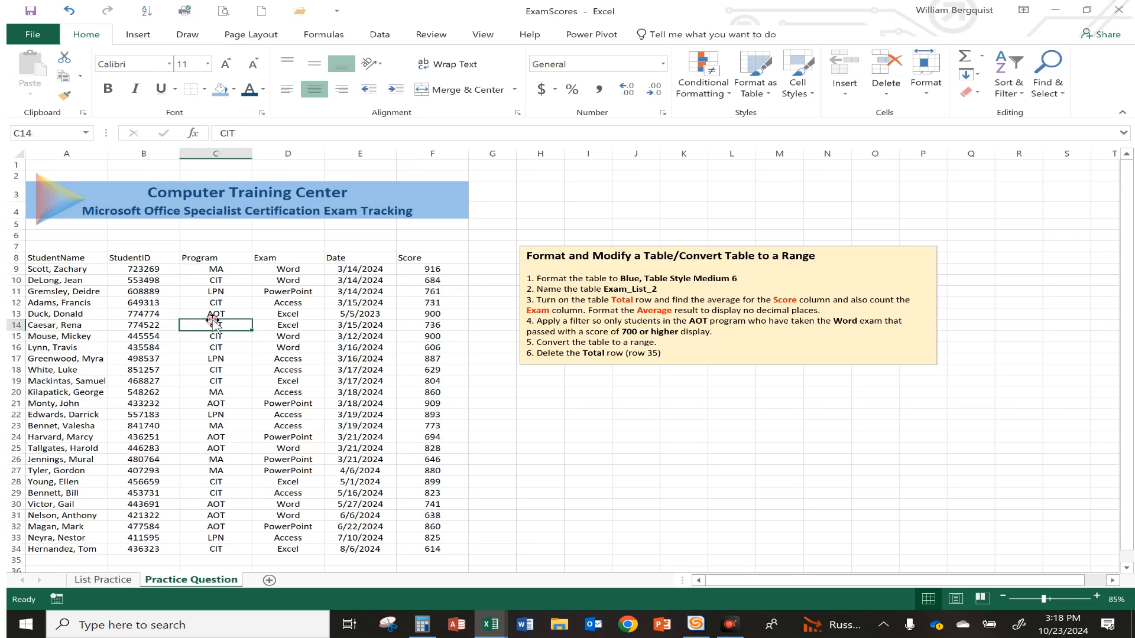
{"action": "left_click", "coordinate": [770, 96]}
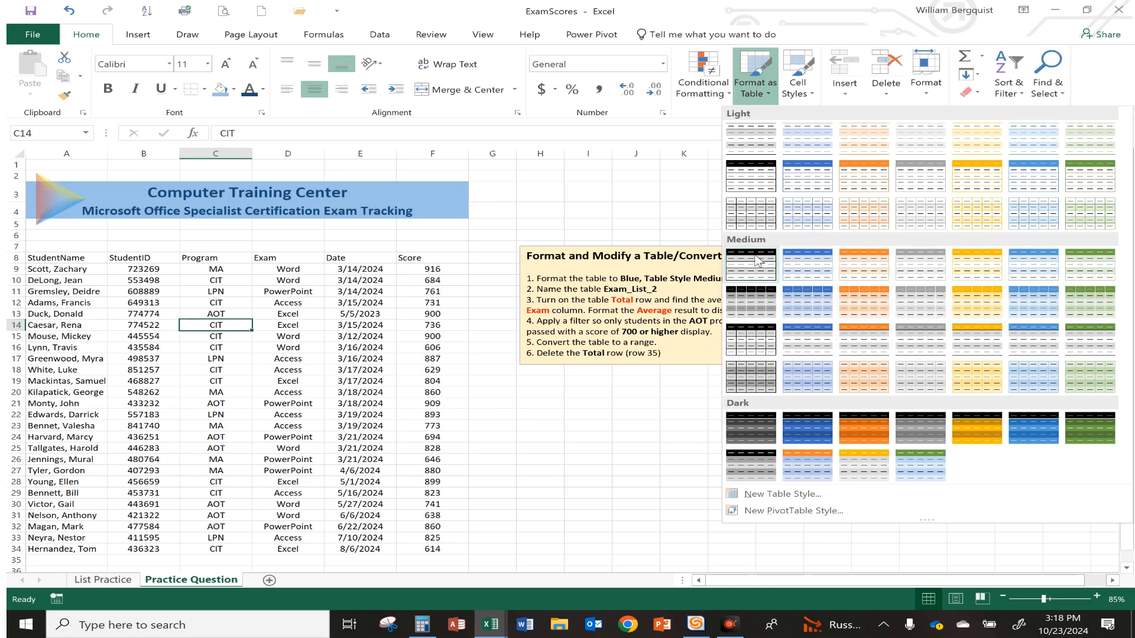
{"action": "left_click", "coordinate": [1034, 271]}
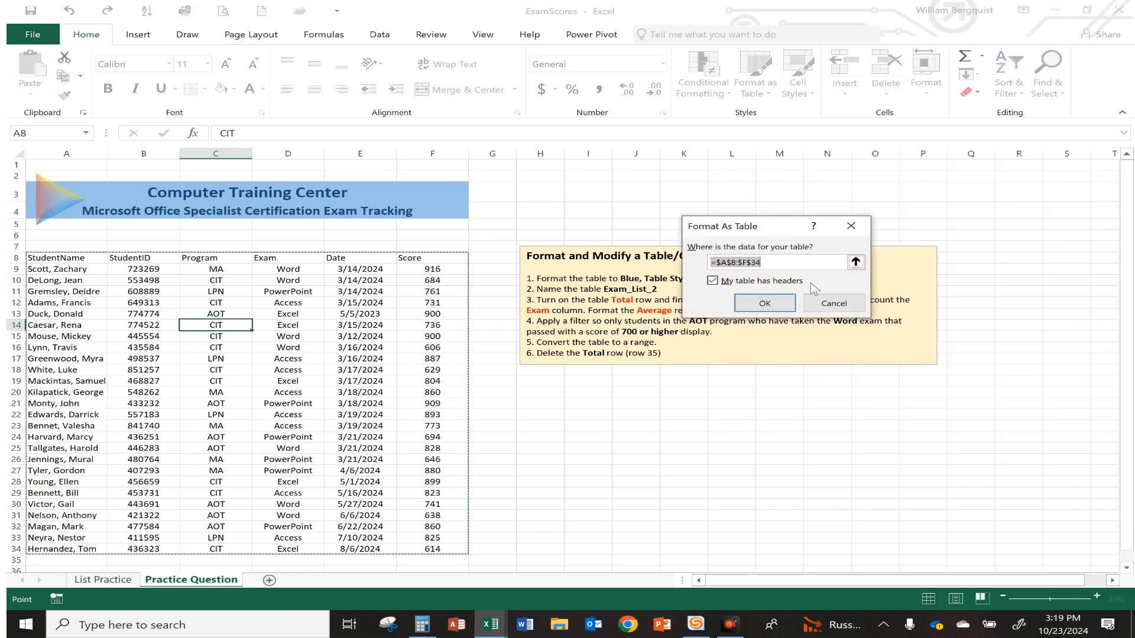
{"action": "left_click", "coordinate": [764, 303]}
{"action": "left_click", "coordinate": [292, 336]}
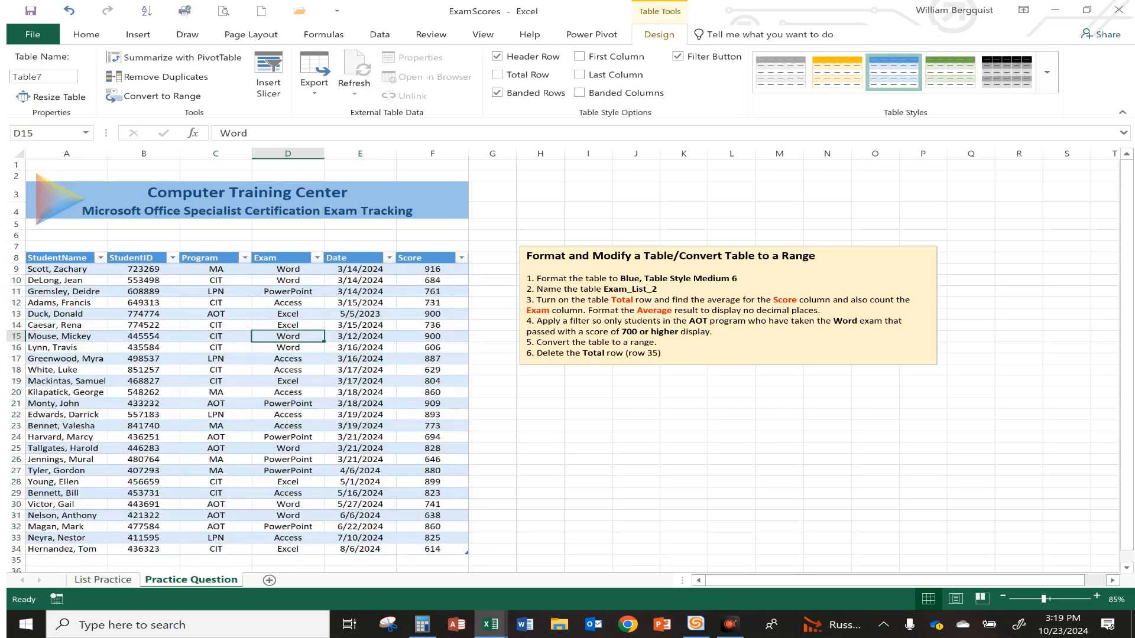
Name the Practice Question sheet's table Exam_List_2
{"action": "left_click", "coordinate": [271, 314]}
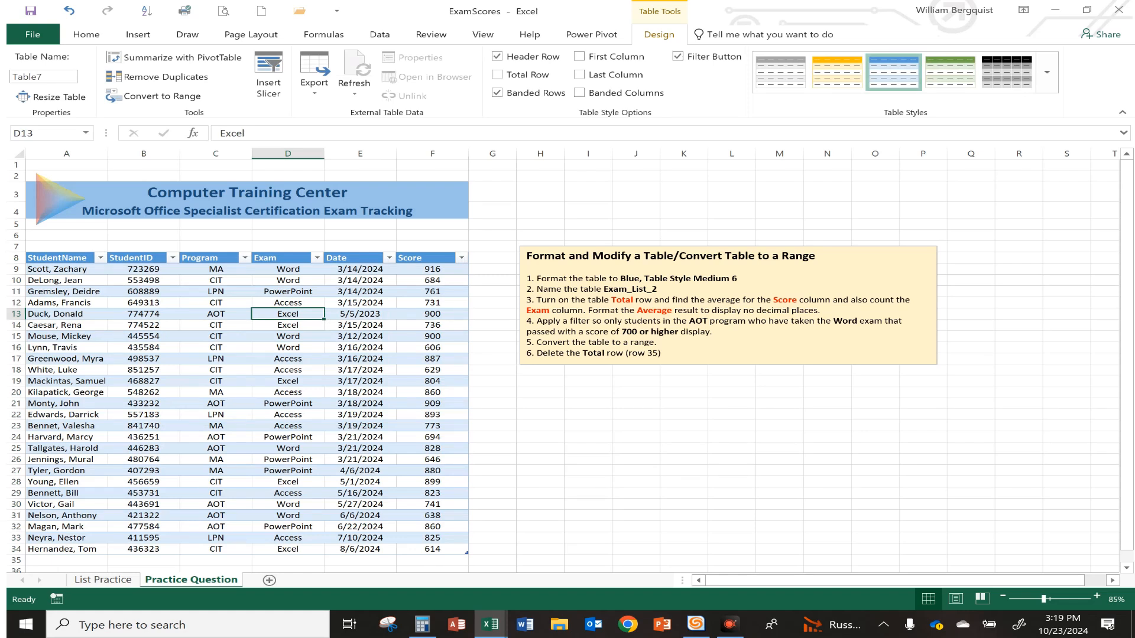
{"action": "left_click", "coordinate": [52, 78]}
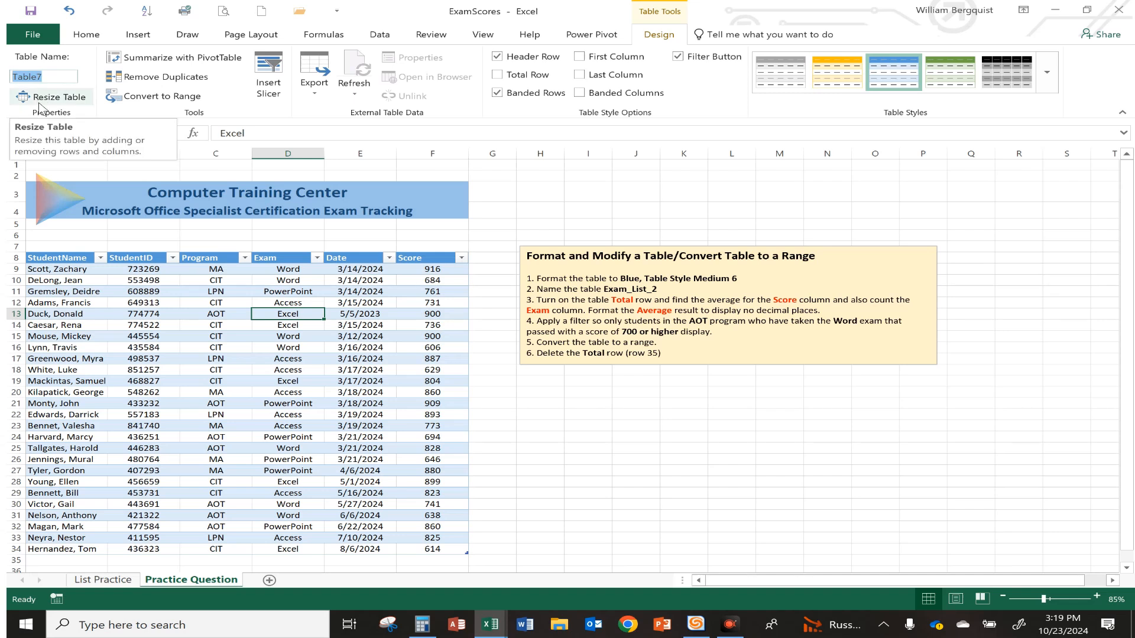
{"action": "type", "text": "Exam"}
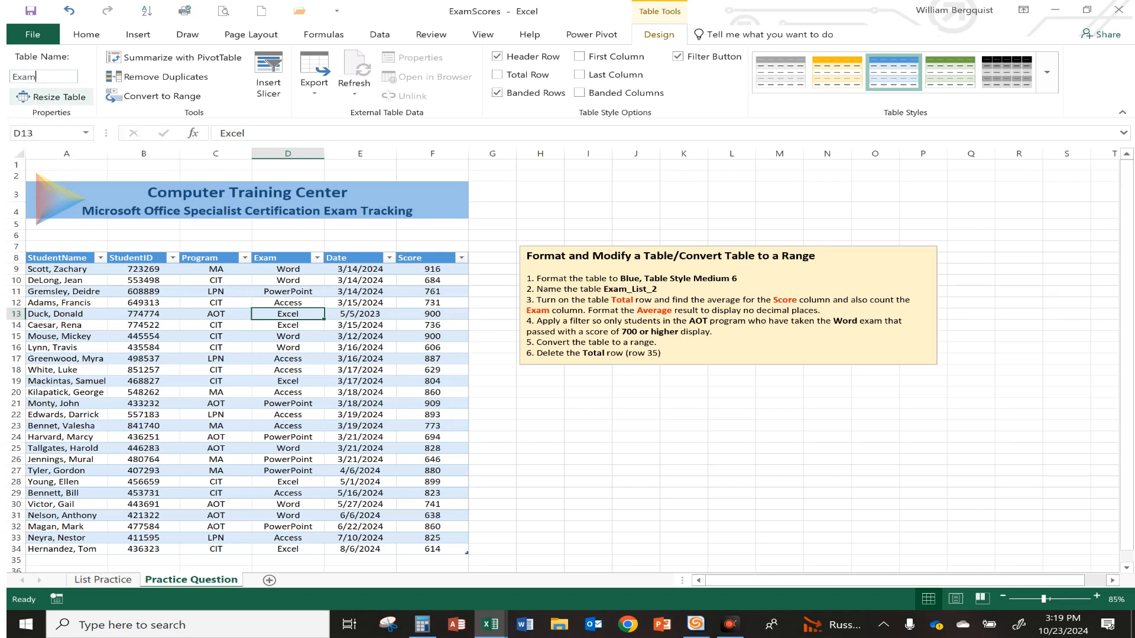
{"action": "type", "text": "_List_2"}
{"action": "left_click", "coordinate": [255, 349]}
{"action": "left_click", "coordinate": [230, 343]}
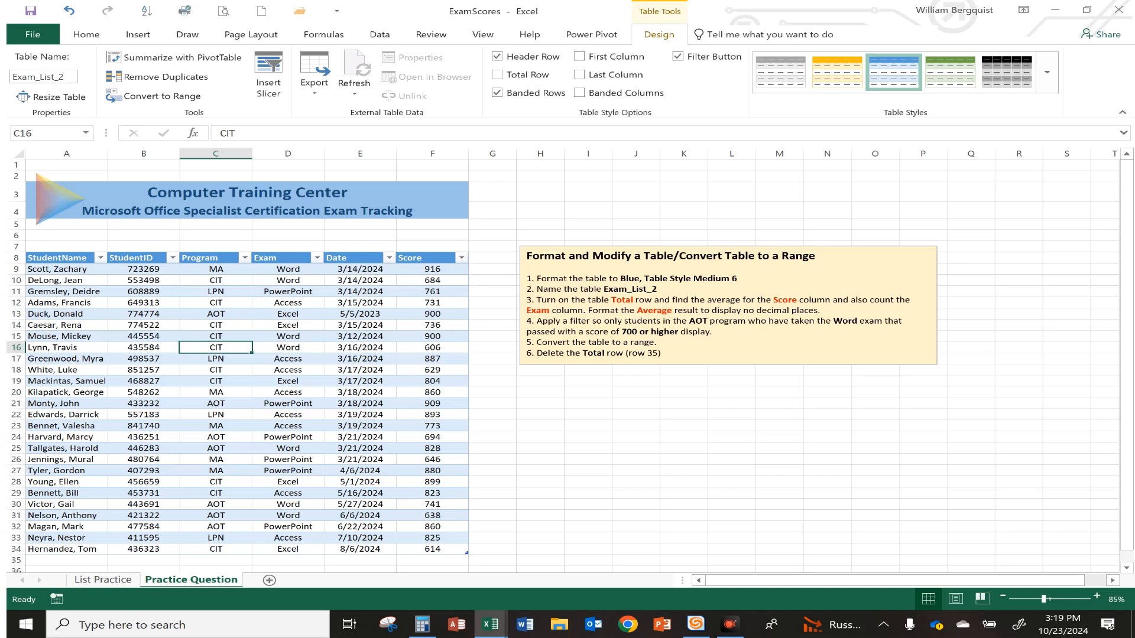
Turn on the Total row for the Exam_List_2 table and set the Score column's total to Average
{"action": "left_click", "coordinate": [290, 324]}
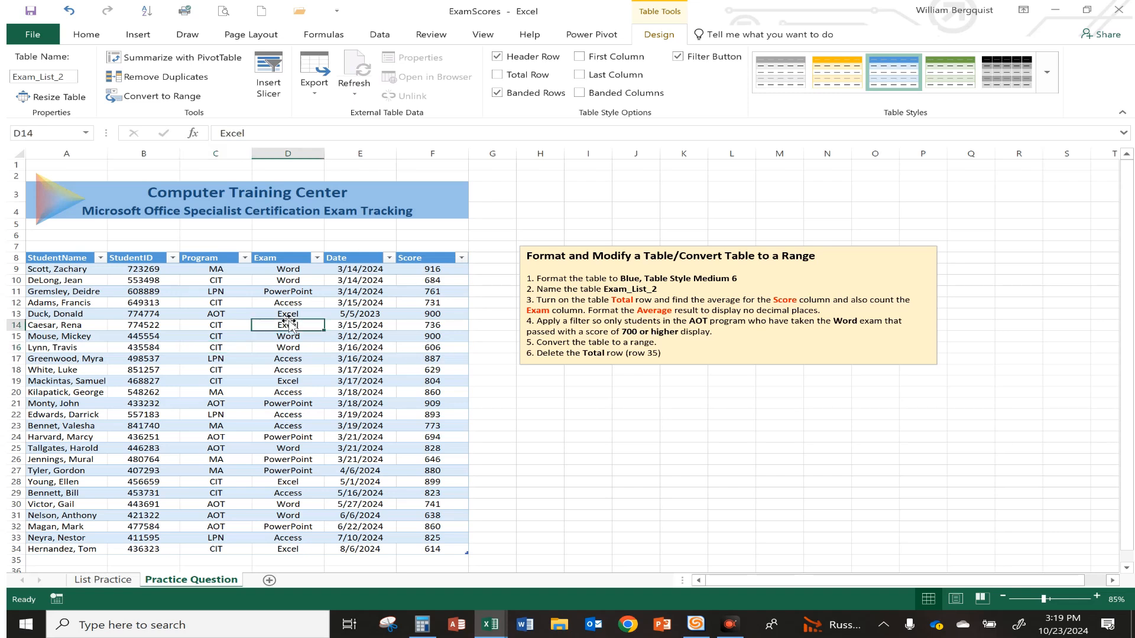
{"action": "left_click", "coordinate": [497, 75]}
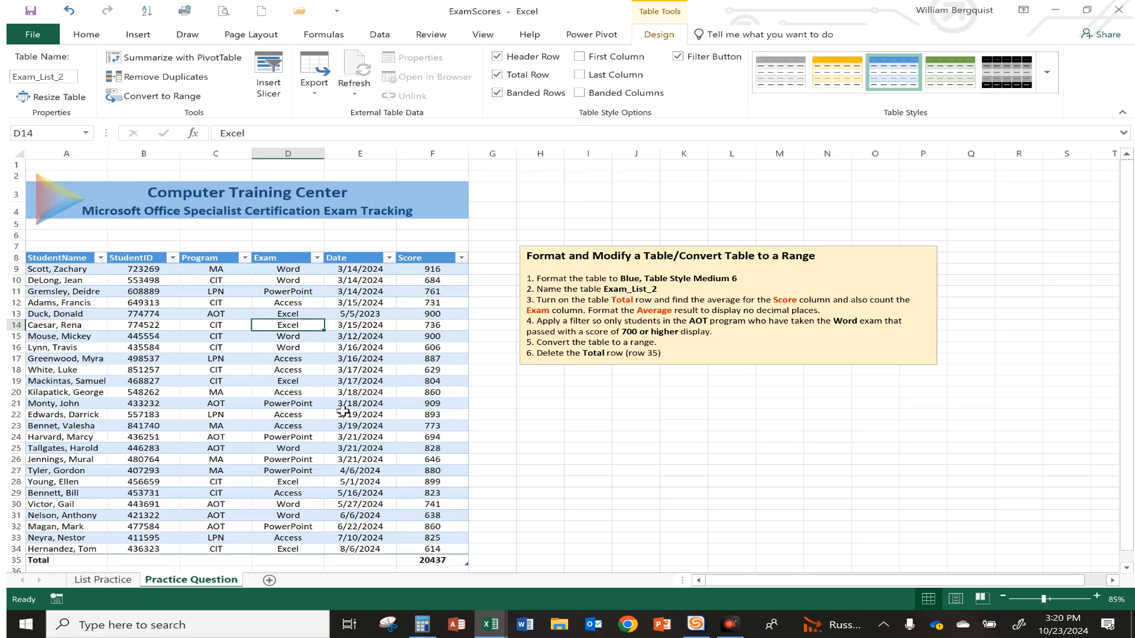
{"action": "scroll", "coordinate": [343, 411], "scroll_direction": "down", "scroll_amount": 2}
{"action": "scroll", "coordinate": [343, 411], "scroll_direction": "down", "scroll_amount": 1}
{"action": "left_click", "coordinate": [433, 446]}
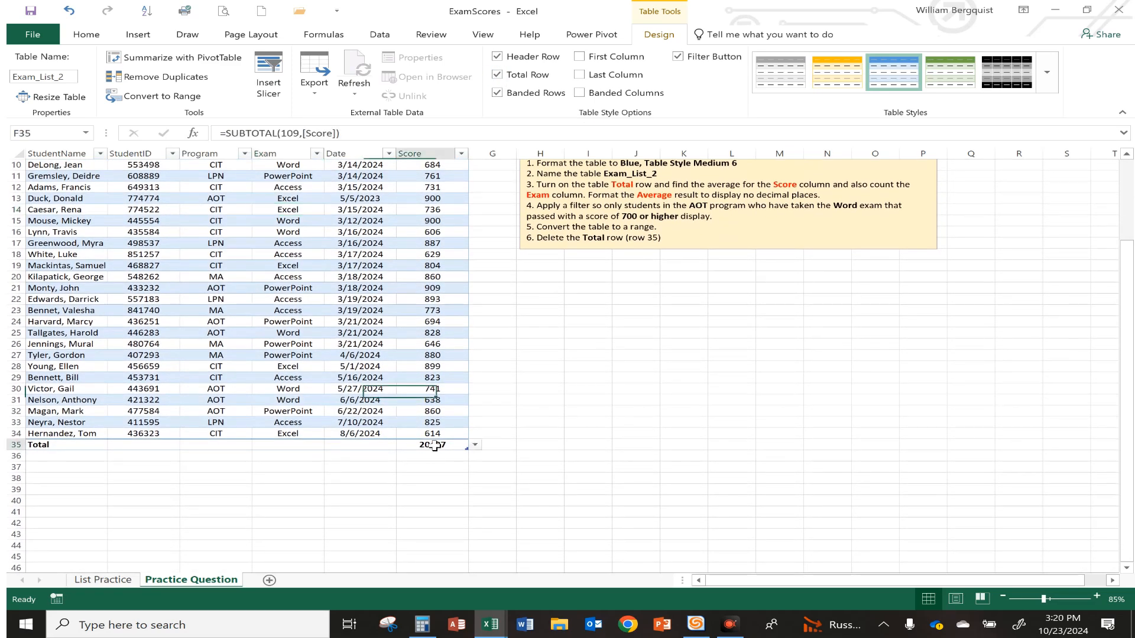
{"action": "left_click", "coordinate": [475, 445]}
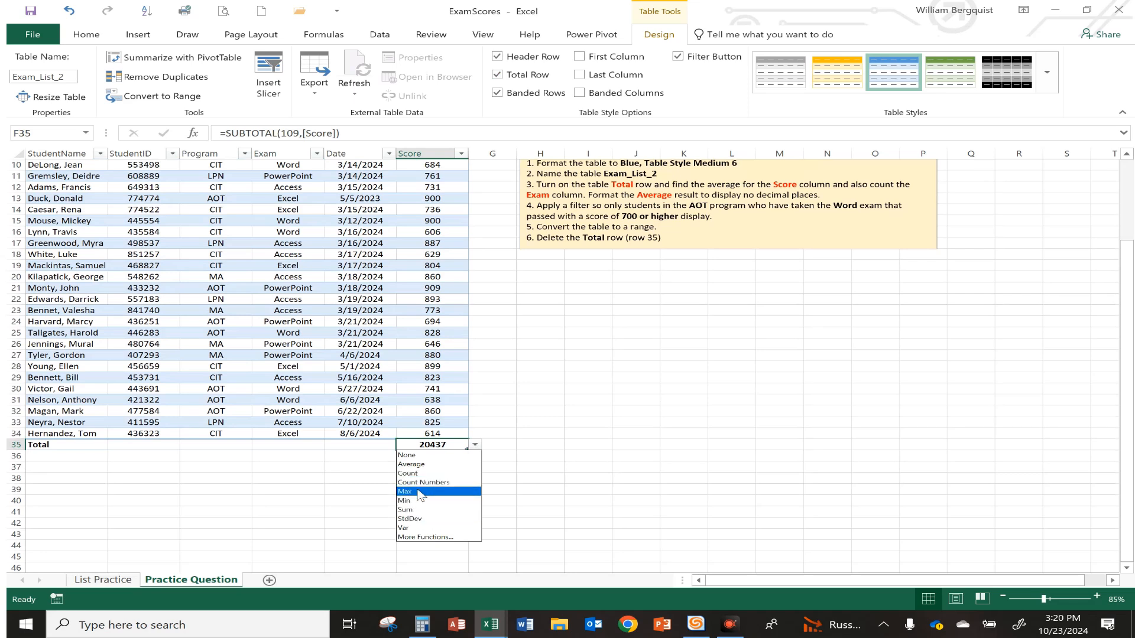
{"action": "left_click", "coordinate": [420, 465]}
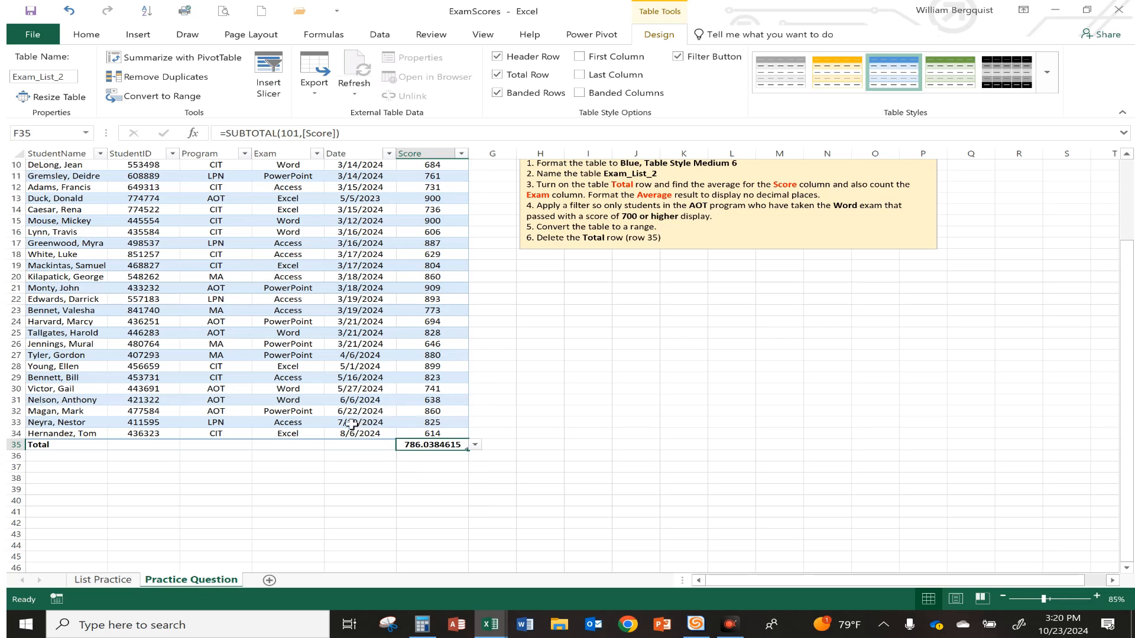
Set the Exam column's entry in the Total row to Count
{"action": "left_click", "coordinate": [282, 446]}
{"action": "left_click", "coordinate": [329, 446]}
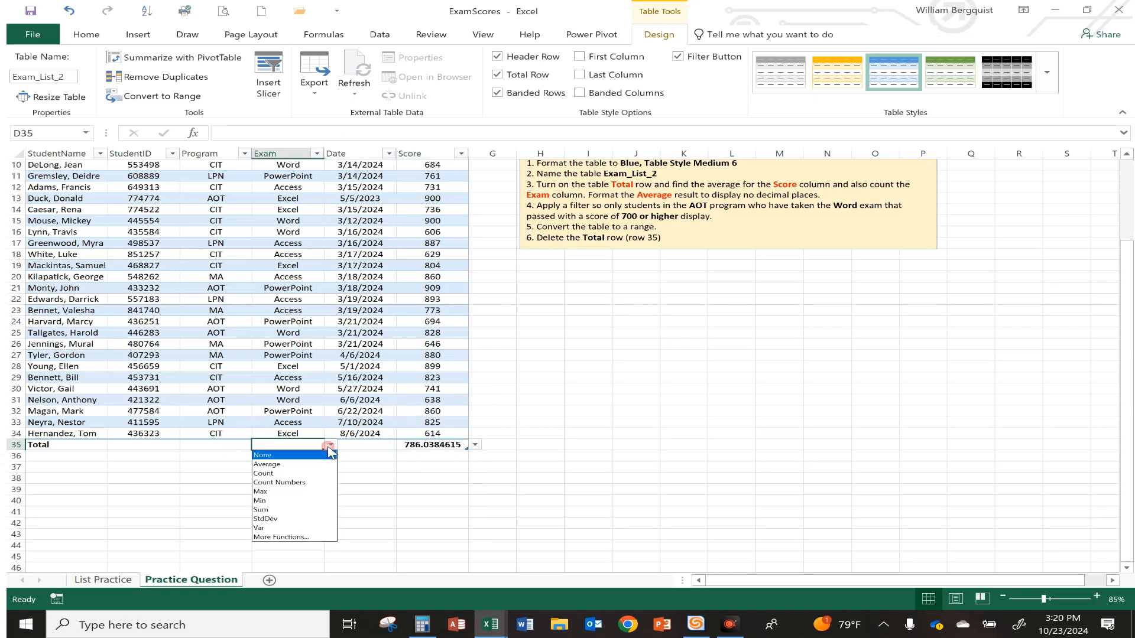
{"action": "left_click", "coordinate": [275, 473]}
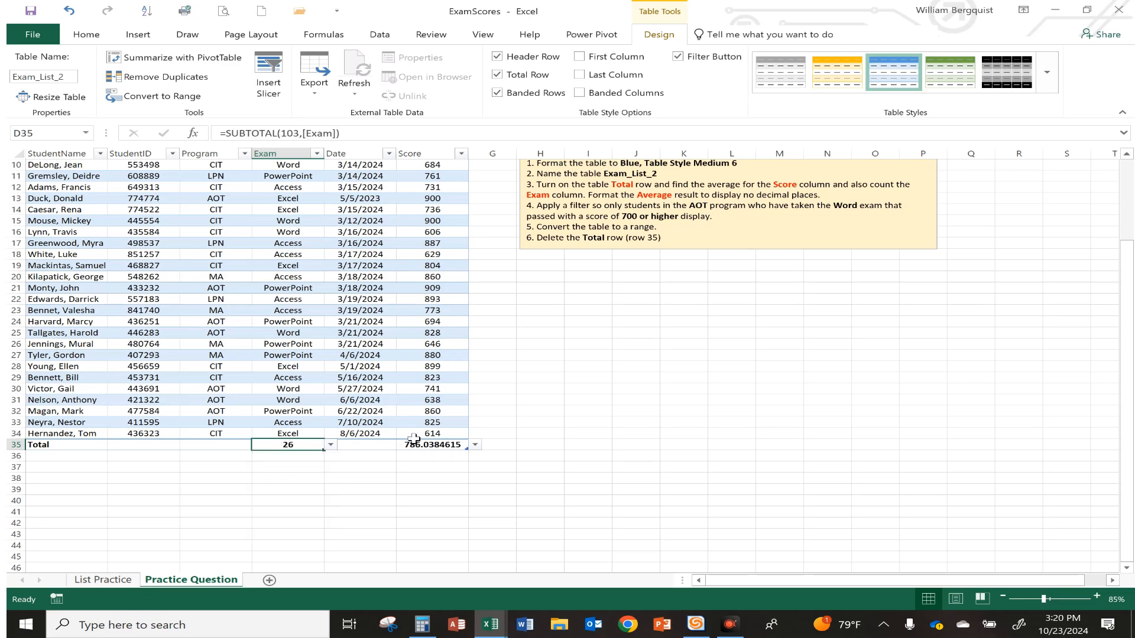
Format the Score average in cell F35 to display no decimal places
{"action": "left_click", "coordinate": [440, 447]}
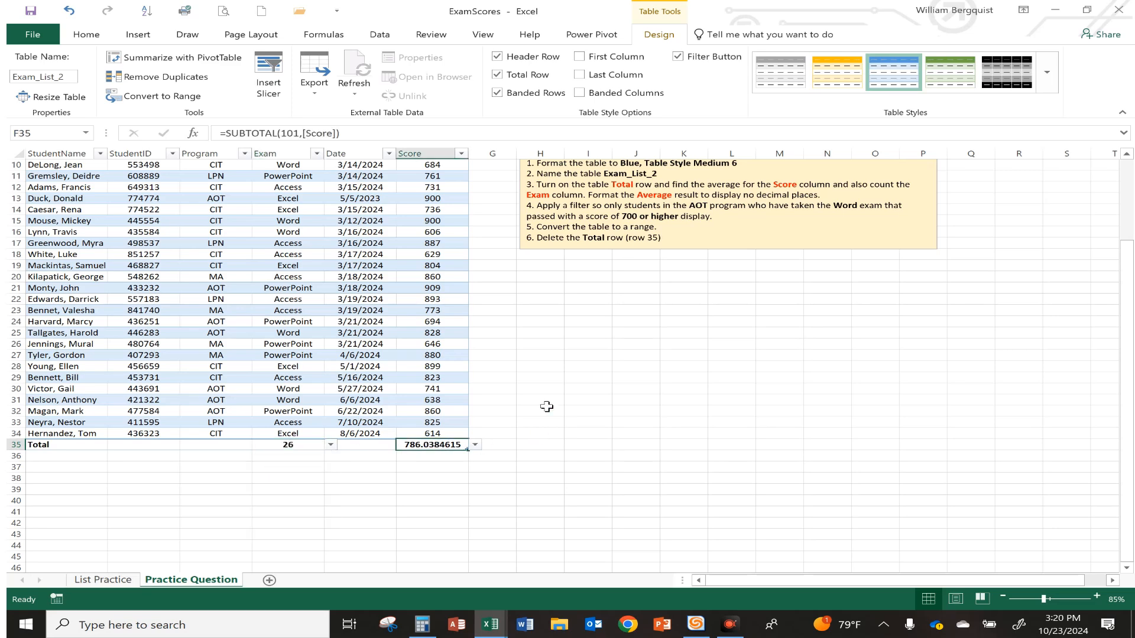
{"action": "left_click", "coordinate": [84, 36]}
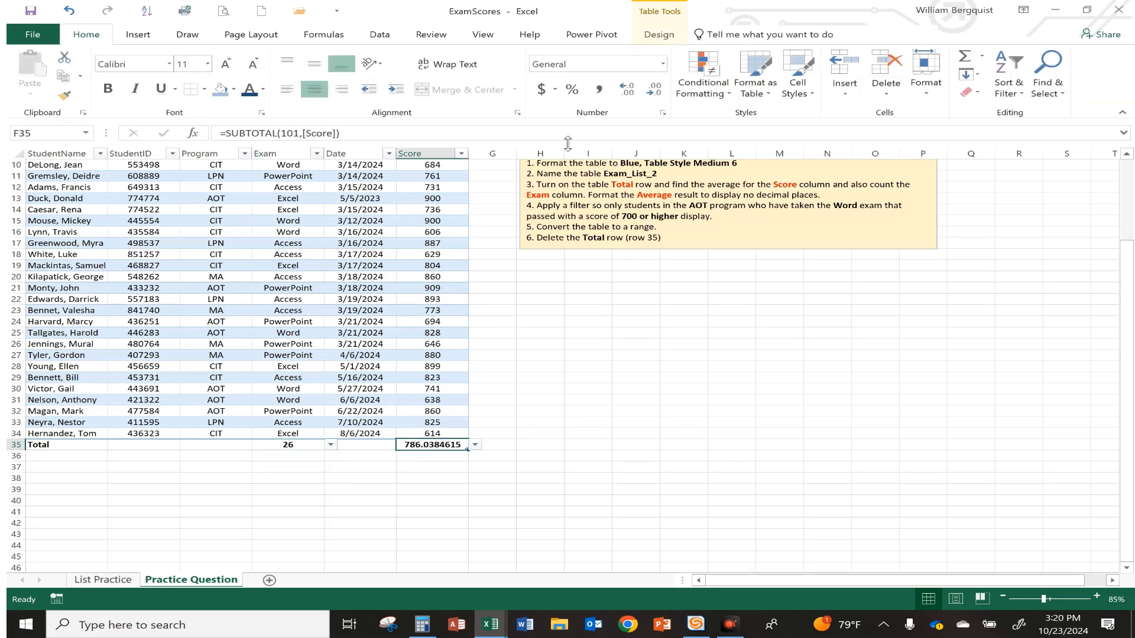
{"action": "left_click", "coordinate": [654, 92]}
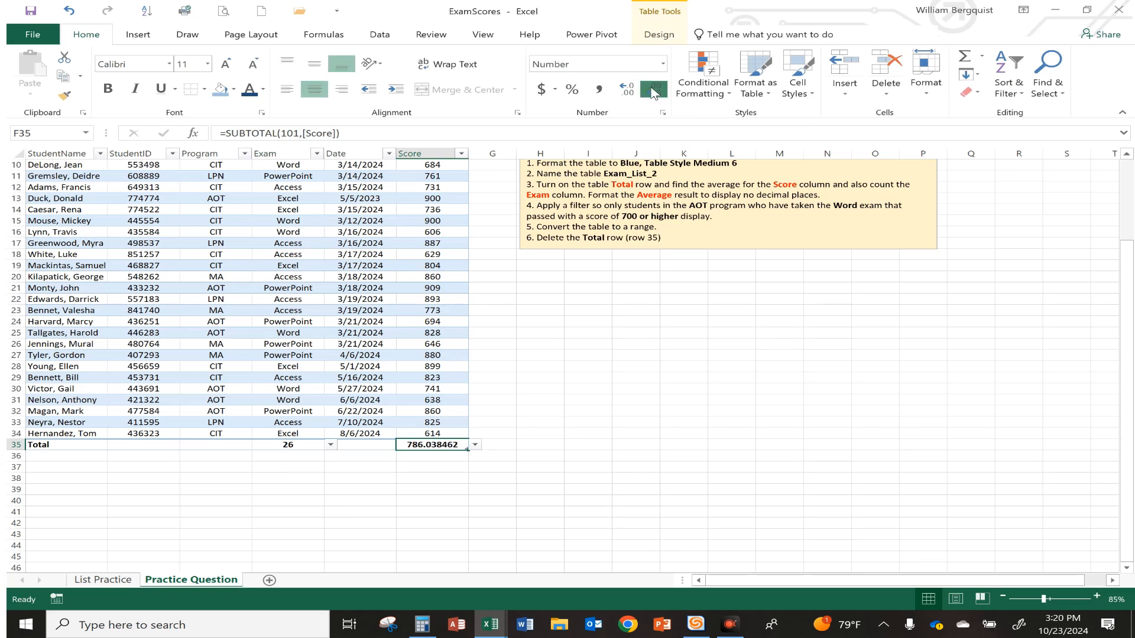
{"action": "left_click", "coordinate": [654, 92]}
{"action": "left_click", "coordinate": [653, 92]}
{"action": "left_click", "coordinate": [654, 92]}
{"action": "left_click", "coordinate": [653, 92]}
{"action": "left_click", "coordinate": [654, 92]}
{"action": "left_click", "coordinate": [653, 91]}
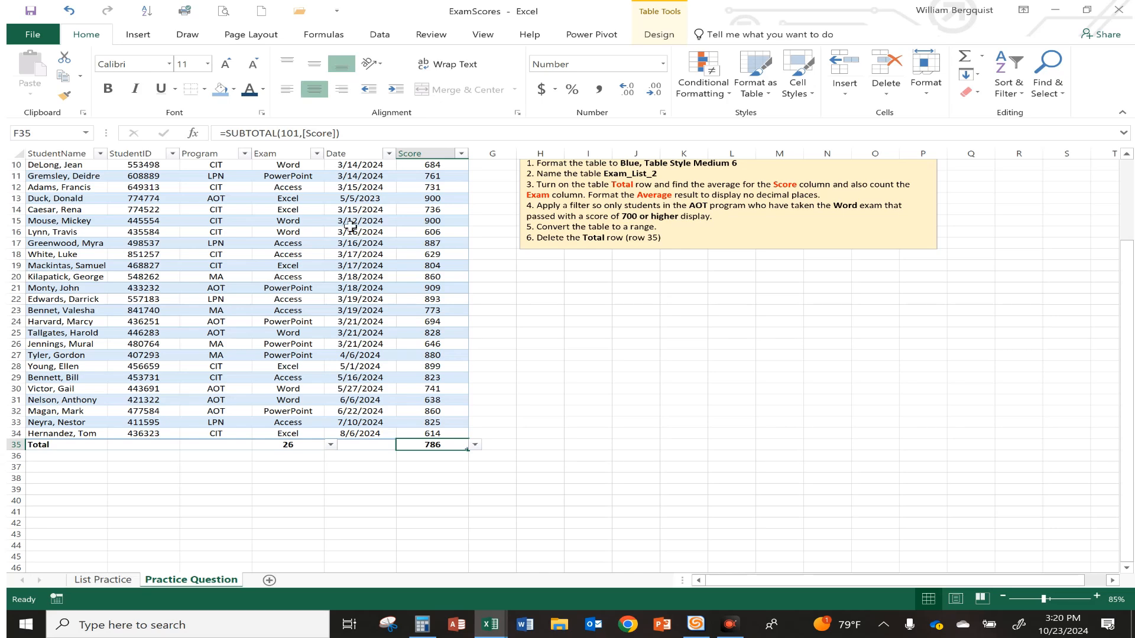
Filter the Program column to show only AOT students
{"action": "left_click", "coordinate": [269, 243]}
{"action": "scroll", "coordinate": [267, 238], "scroll_direction": "up", "scroll_amount": 2}
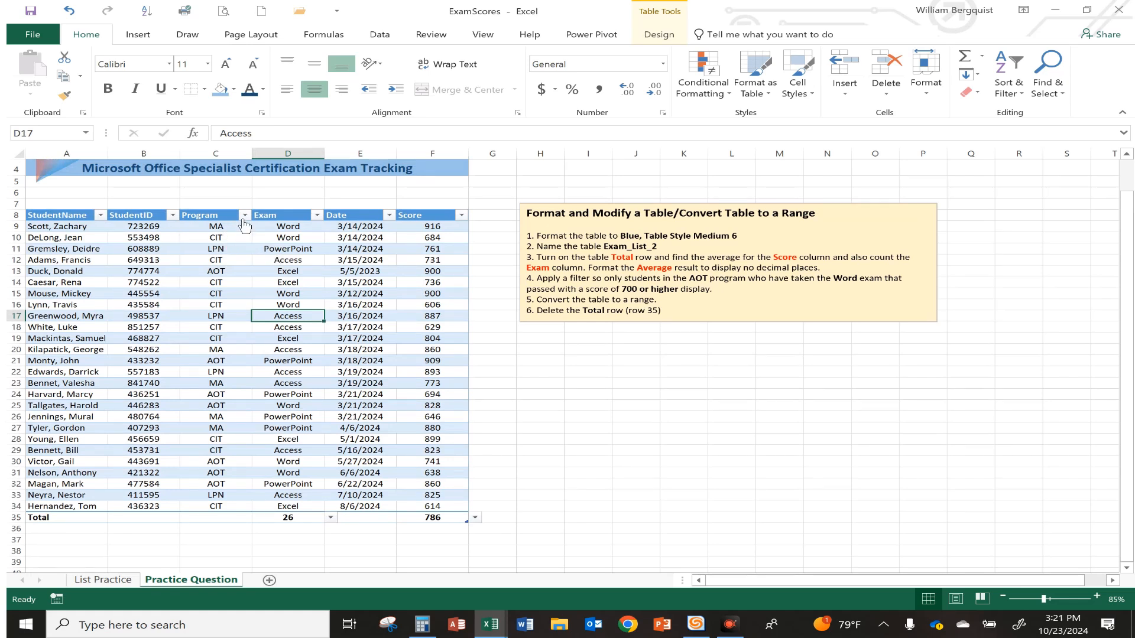
{"action": "left_click", "coordinate": [244, 215]}
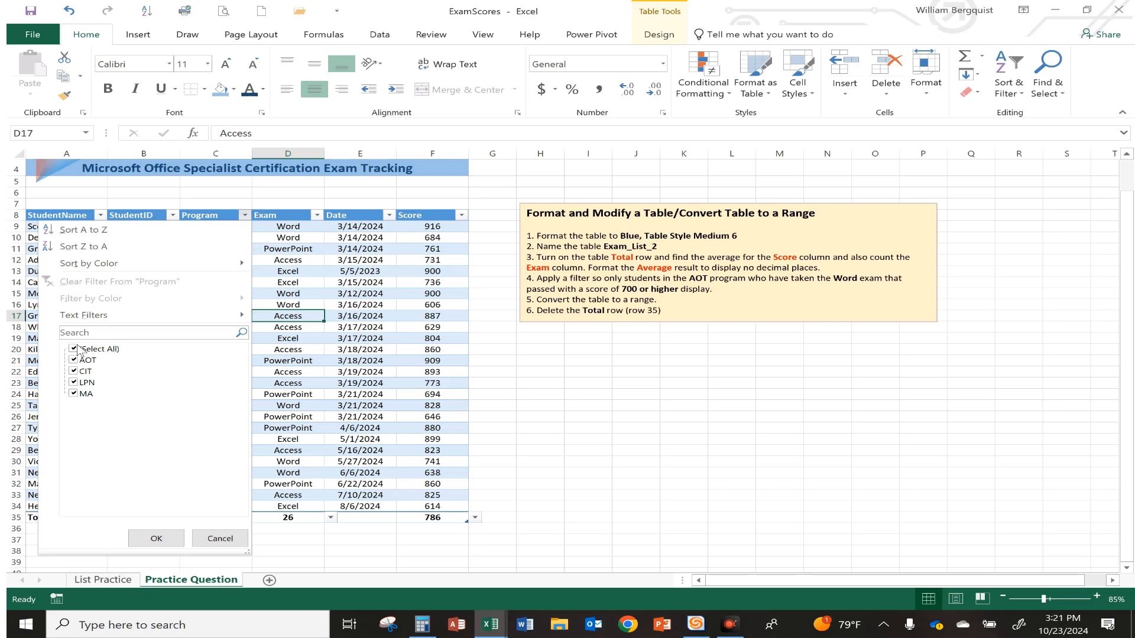
{"action": "left_click", "coordinate": [73, 349]}
{"action": "left_click", "coordinate": [73, 360]}
{"action": "left_click", "coordinate": [156, 538]}
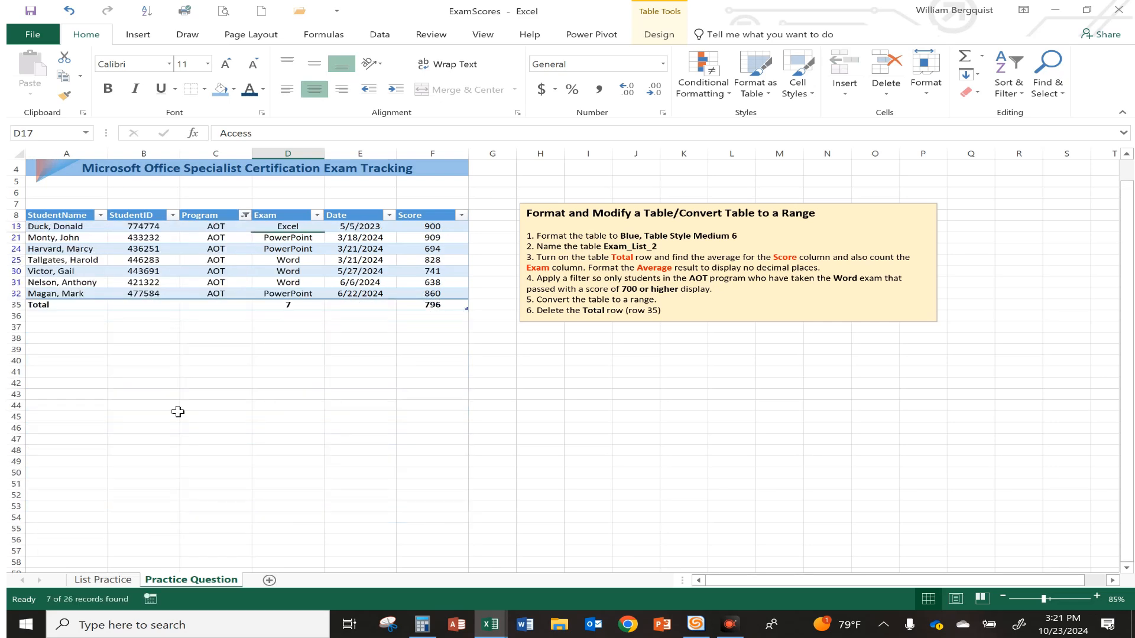
Filter the Exam column to show only Word exams
{"action": "left_click", "coordinate": [317, 215]}
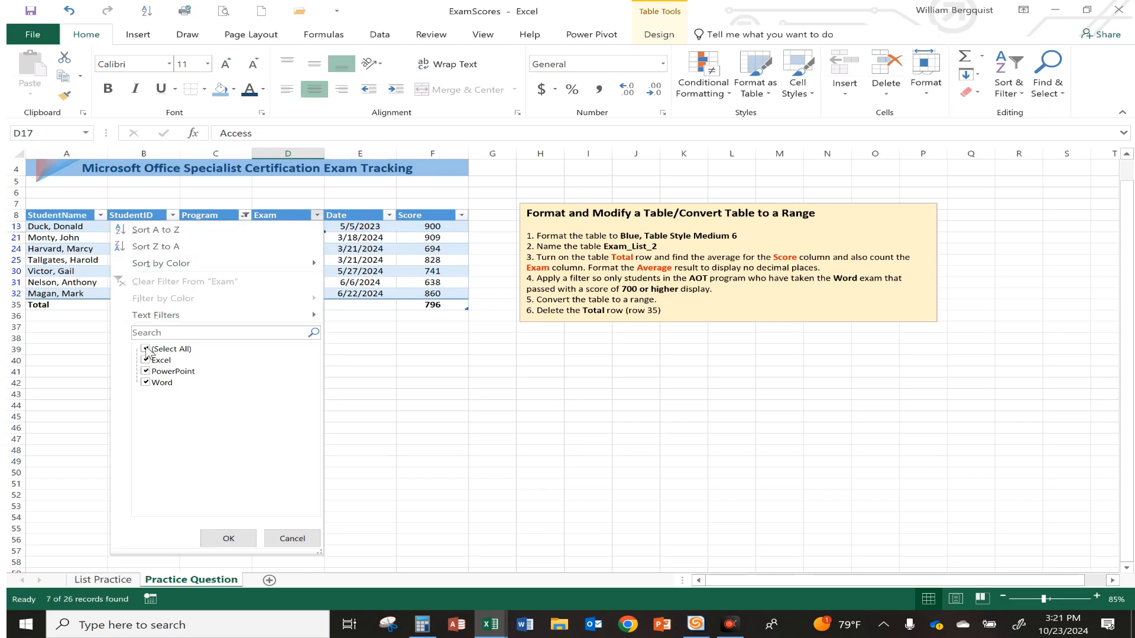
{"action": "left_click", "coordinate": [146, 349]}
{"action": "left_click", "coordinate": [145, 383]}
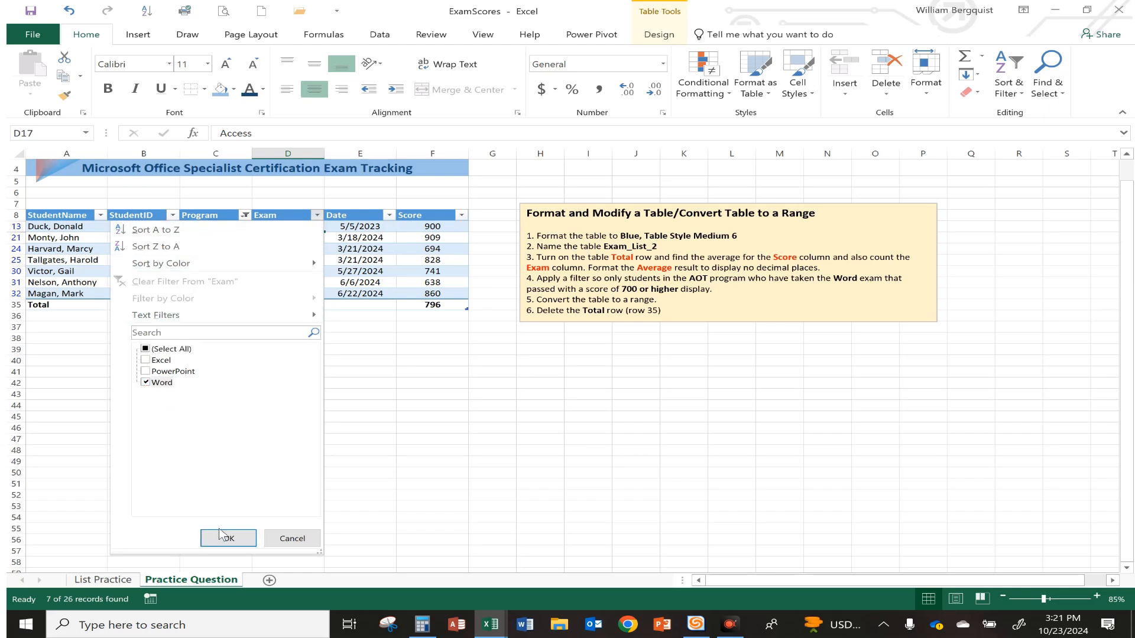
{"action": "left_click", "coordinate": [228, 538]}
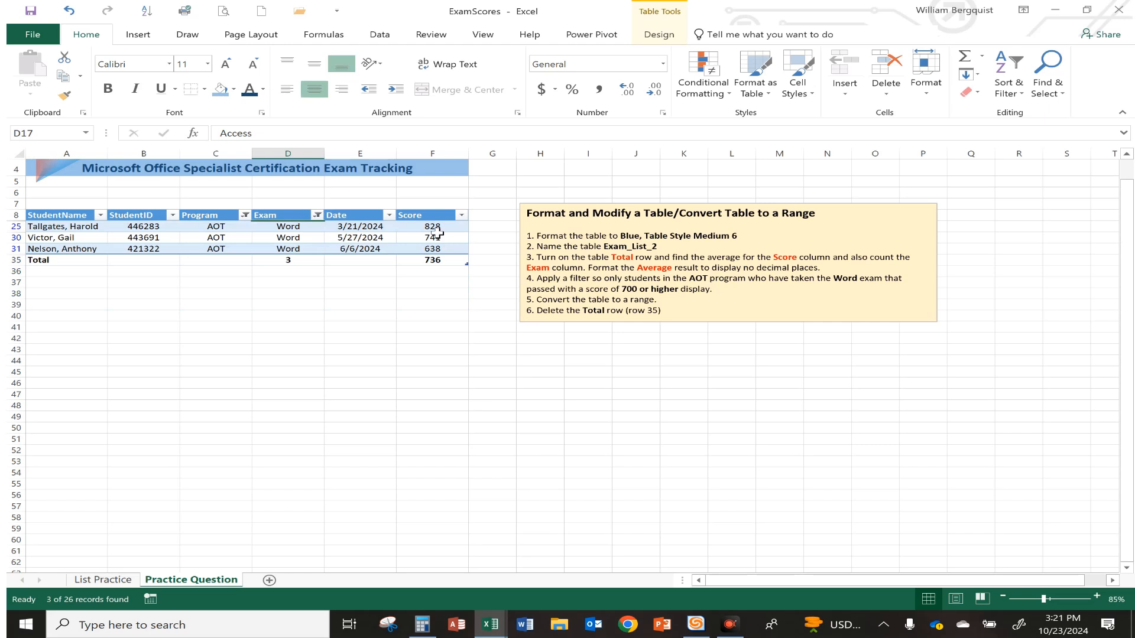
Apply a number filter to the Score column for scores greater than or equal to 700
{"action": "left_click", "coordinate": [437, 236]}
{"action": "left_click", "coordinate": [461, 215]}
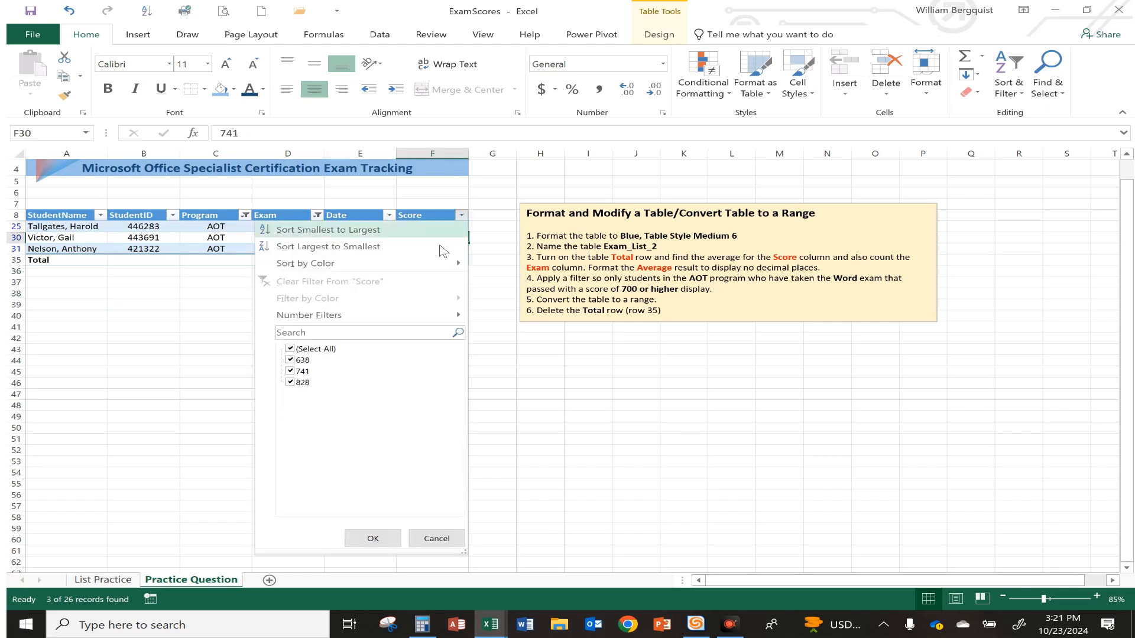
{"action": "mouse_move", "coordinate": [373, 316]}
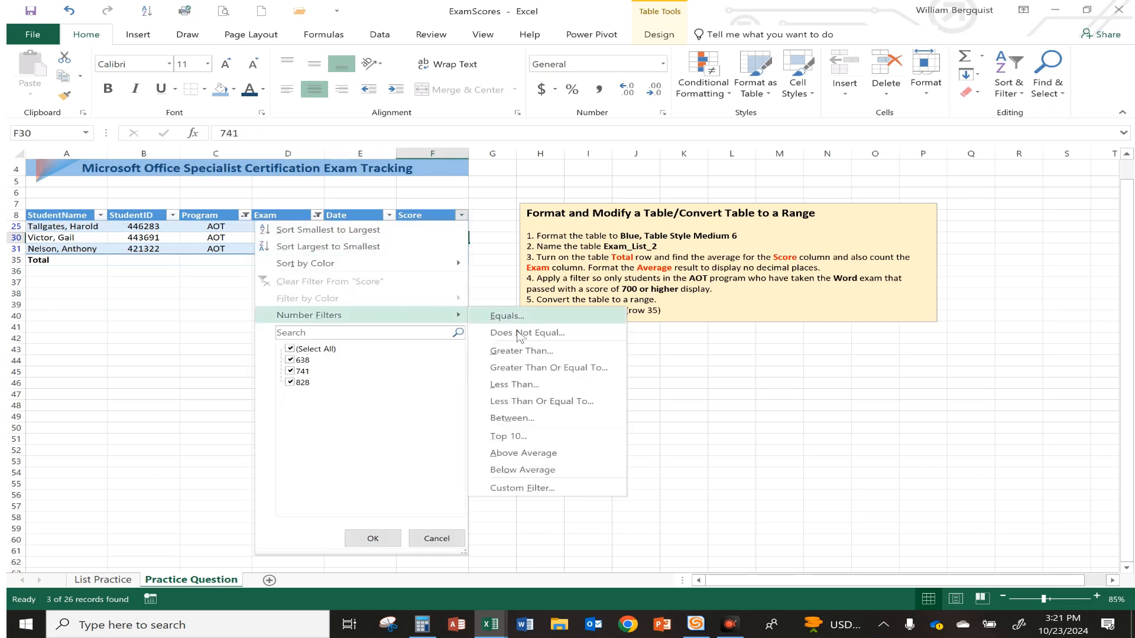
{"action": "left_click", "coordinate": [523, 369]}
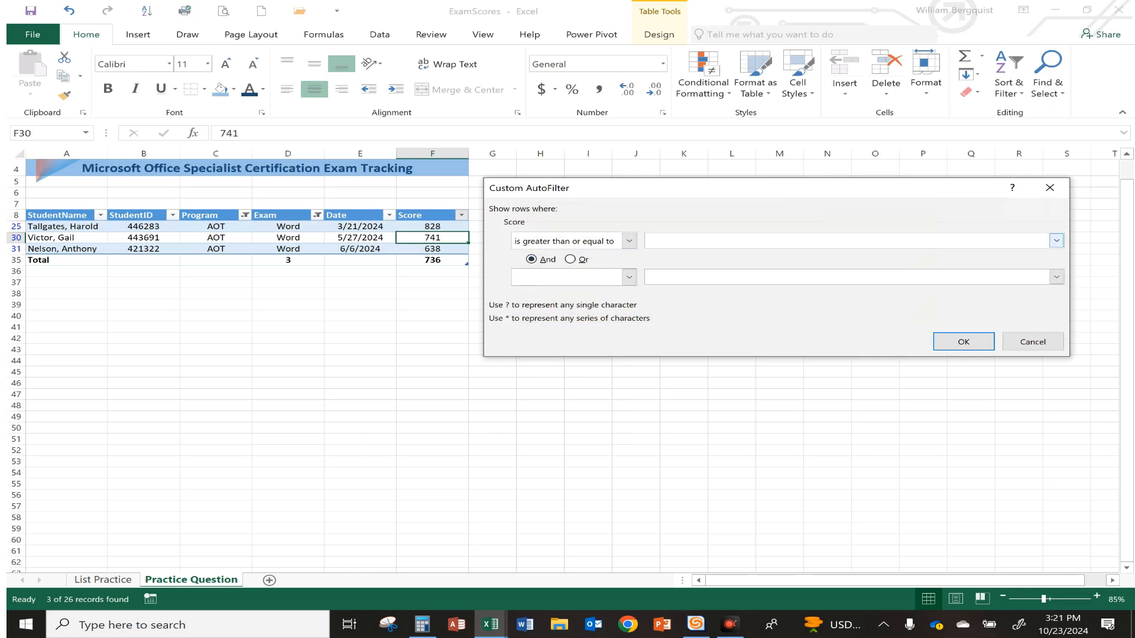
{"action": "type", "text": "700"}
{"action": "left_click", "coordinate": [629, 241]}
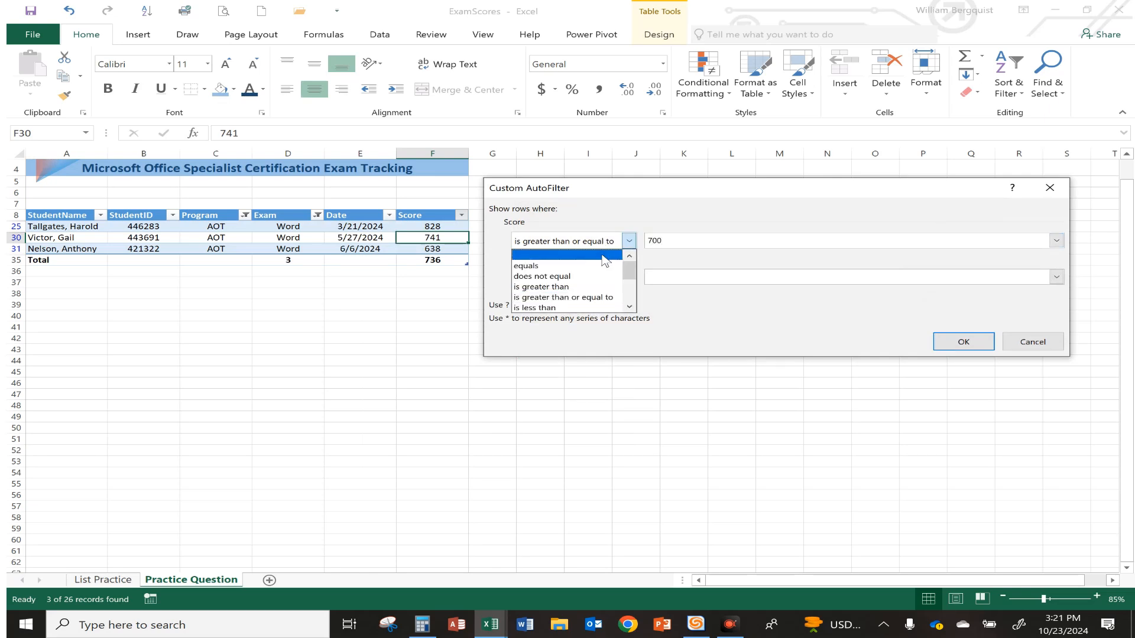
{"action": "left_click", "coordinate": [567, 299]}
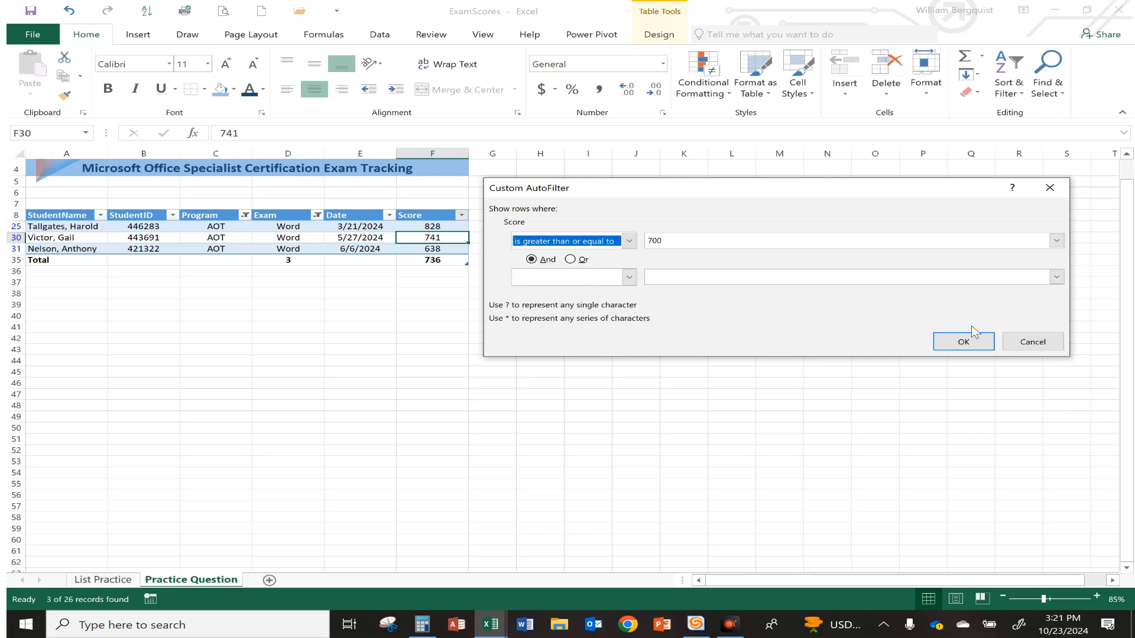
{"action": "left_click", "coordinate": [964, 342]}
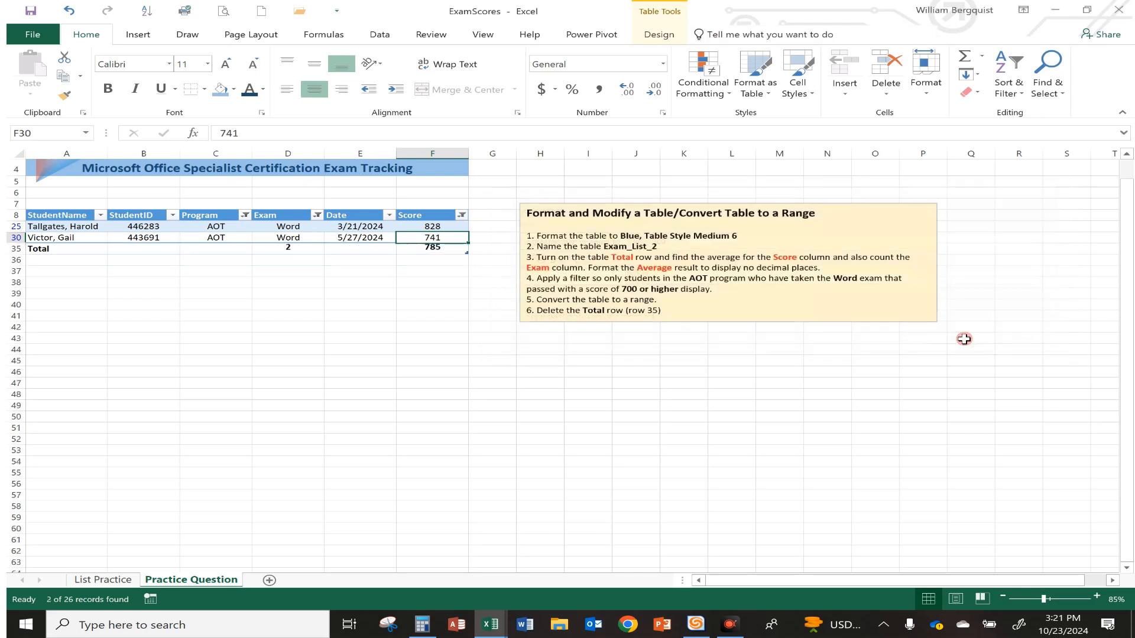
{"action": "left_click", "coordinate": [287, 244]}
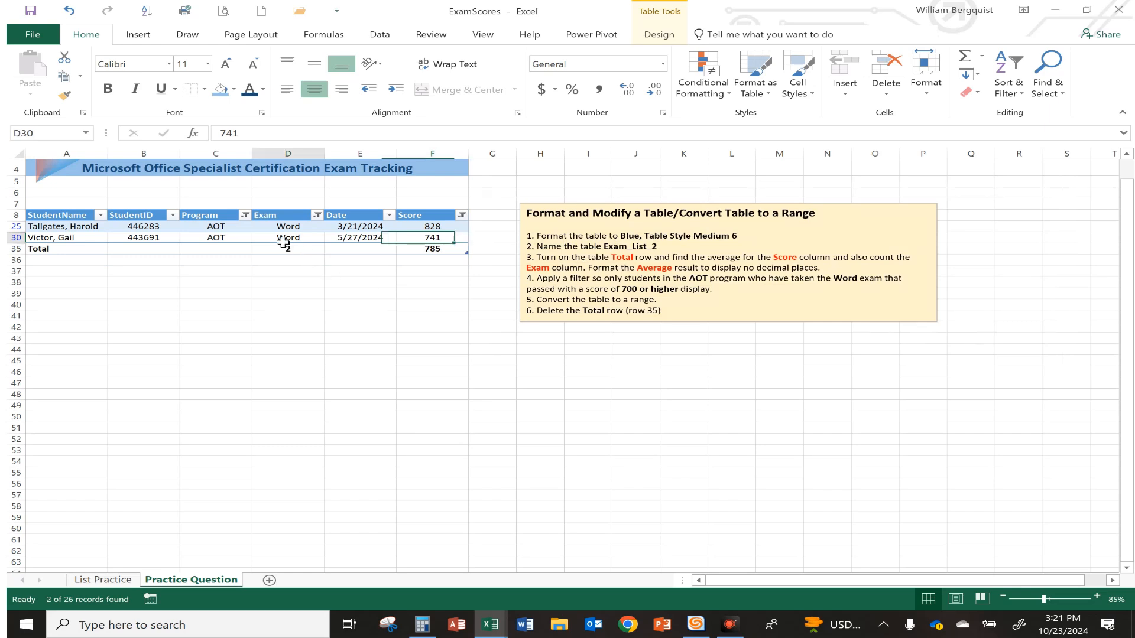
{"action": "left_click", "coordinate": [227, 228]}
{"action": "left_click", "coordinate": [305, 241]}
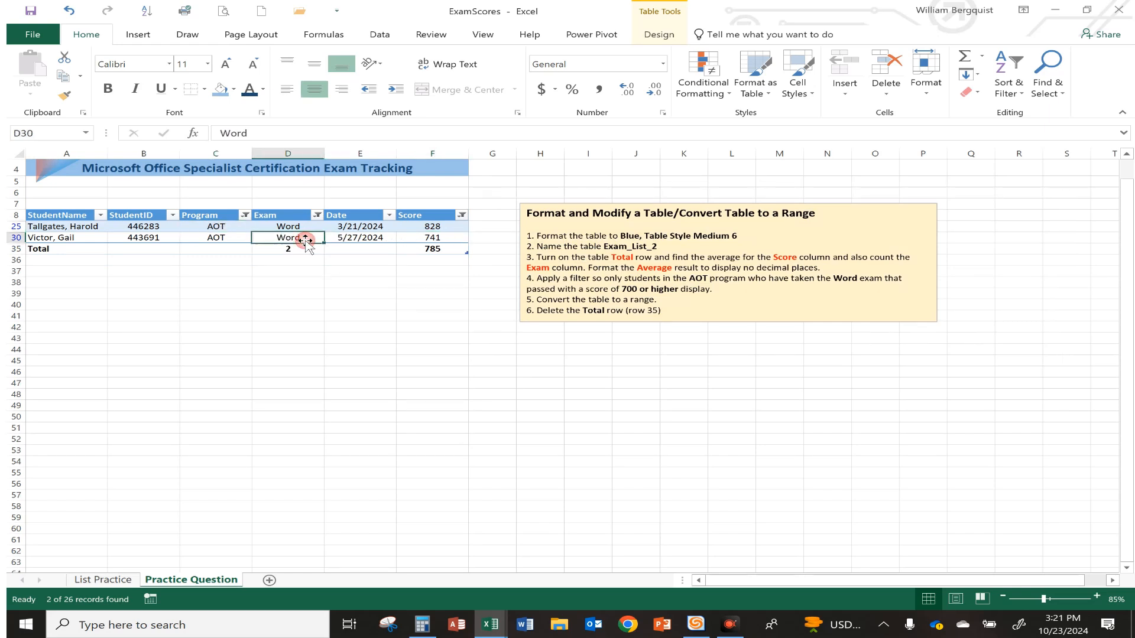
{"action": "left_click", "coordinate": [445, 238]}
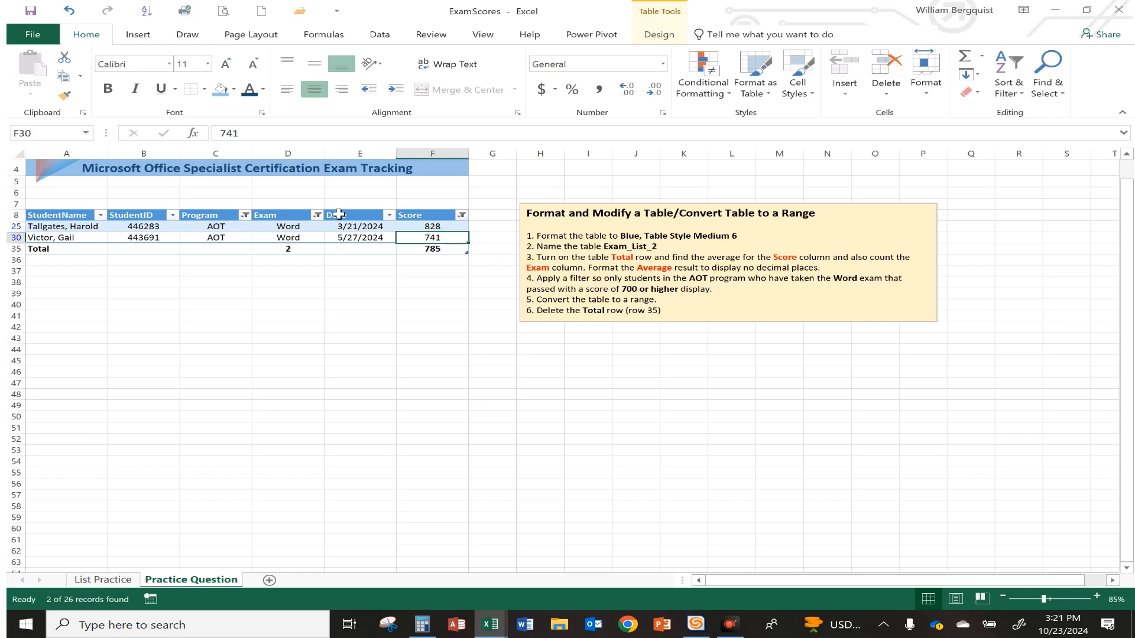
Convert the filtered Exam_List_2 table to a normal range
{"action": "left_click", "coordinate": [283, 228]}
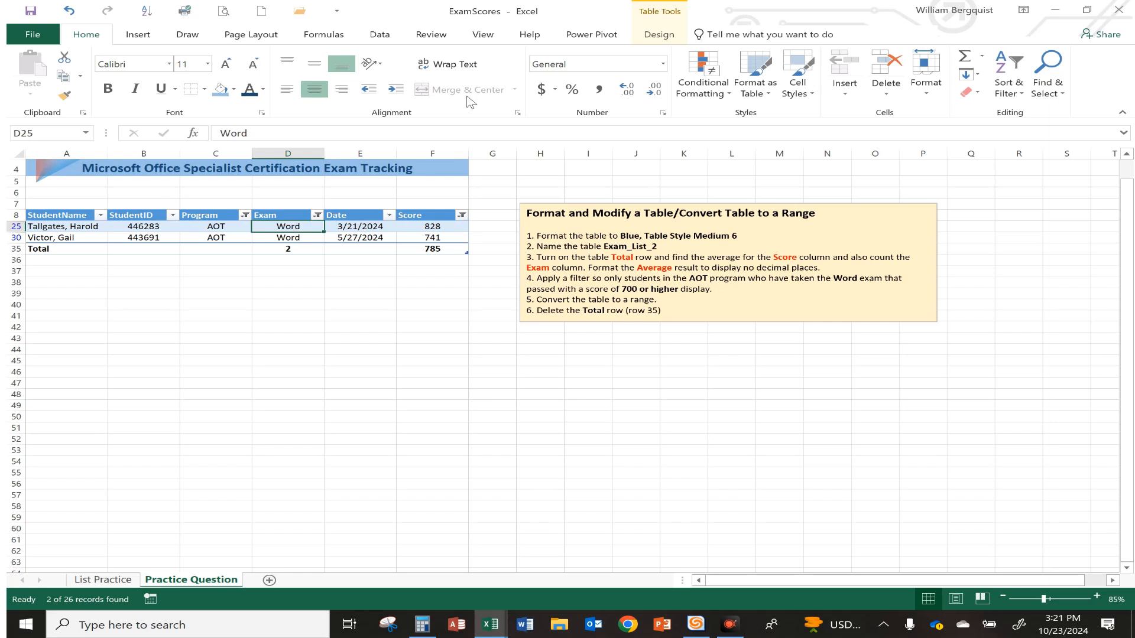
{"action": "left_click", "coordinate": [660, 35]}
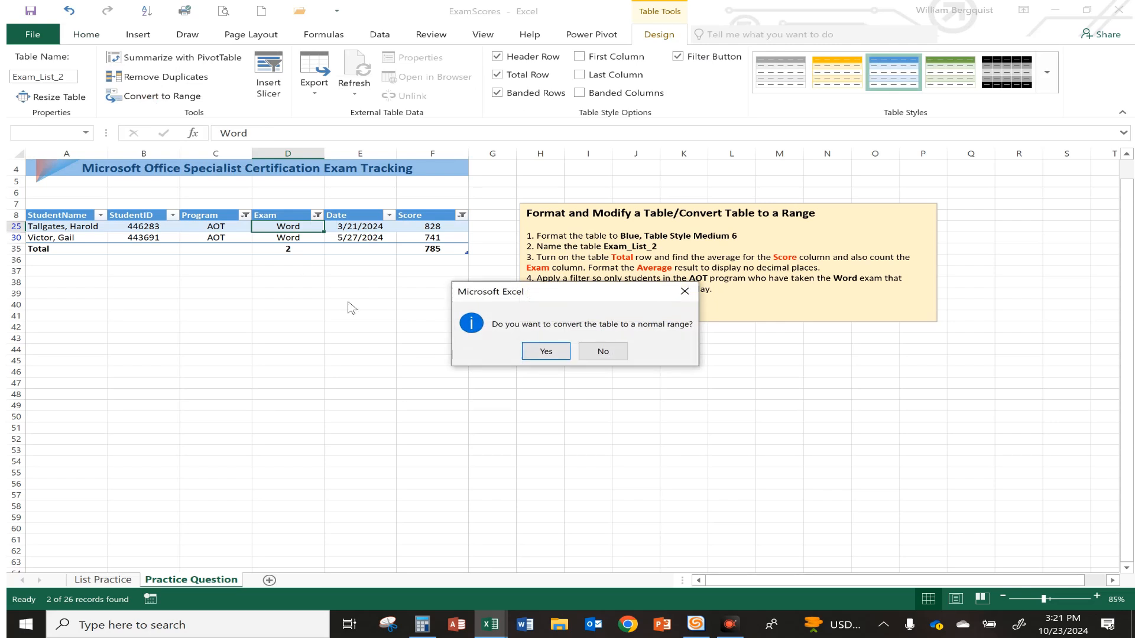
{"action": "left_click", "coordinate": [546, 351]}
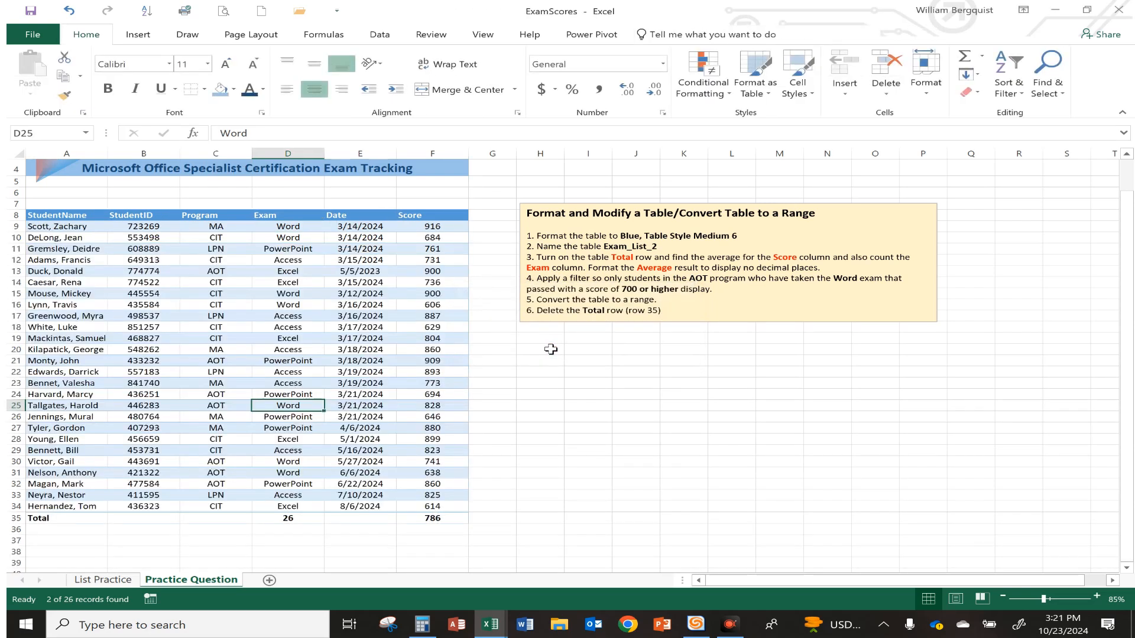
{"action": "left_click", "coordinate": [278, 341]}
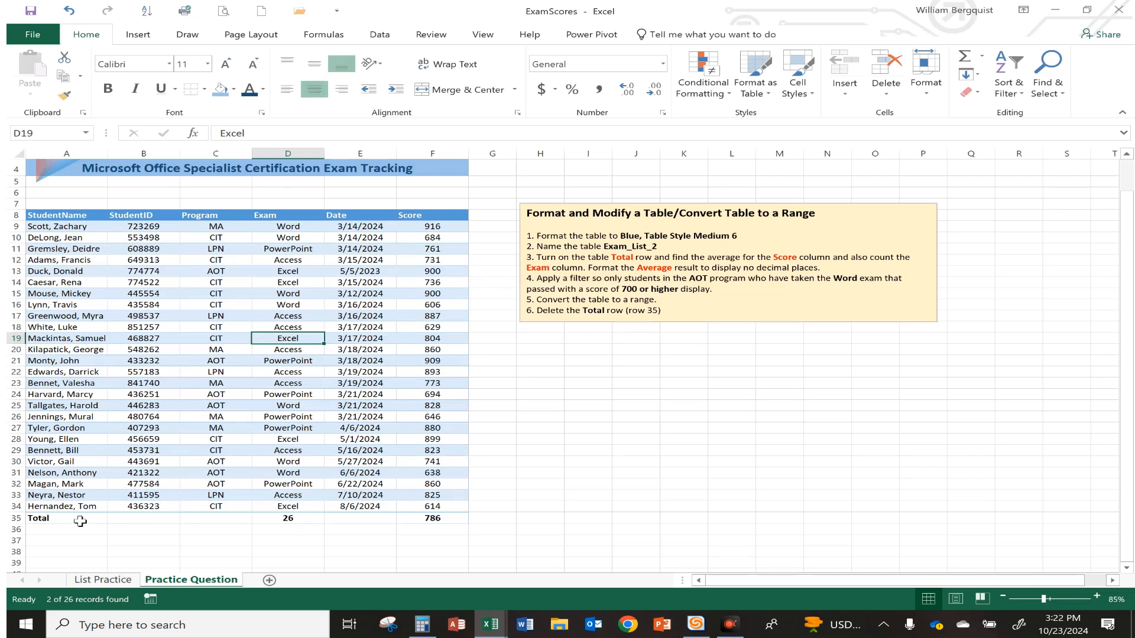
{"action": "left_click_drag", "start_coordinate": [66, 518], "coordinate": [432, 523]}
{"action": "left_click", "coordinate": [432, 523]}
{"action": "left_click_drag", "start_coordinate": [88, 519], "coordinate": [411, 518]}
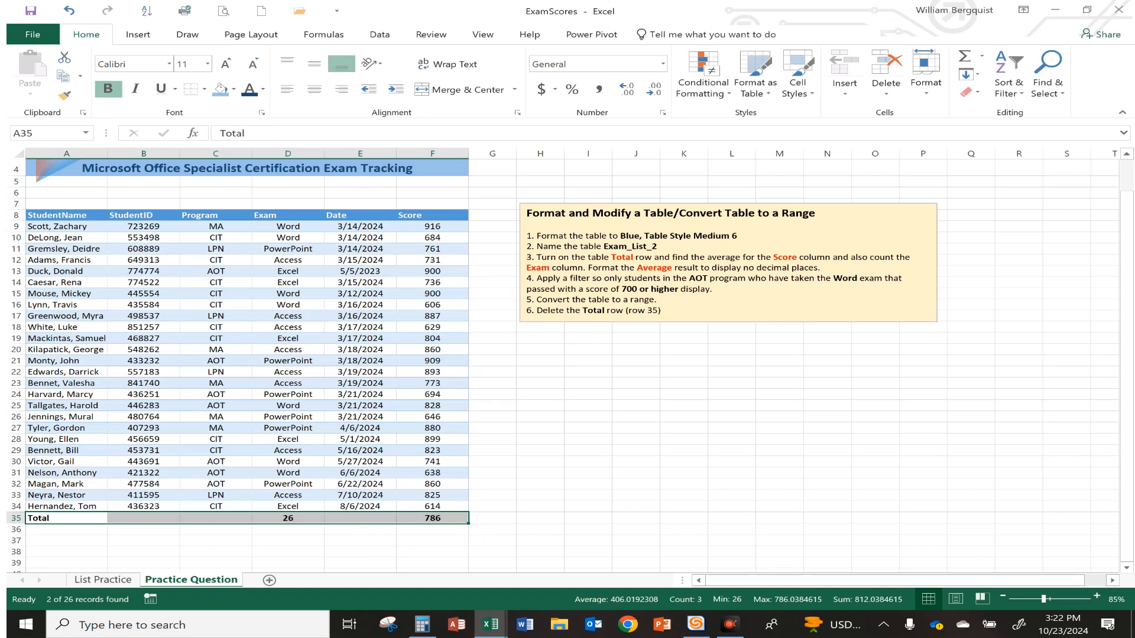
{"action": "left_click", "coordinate": [295, 427]}
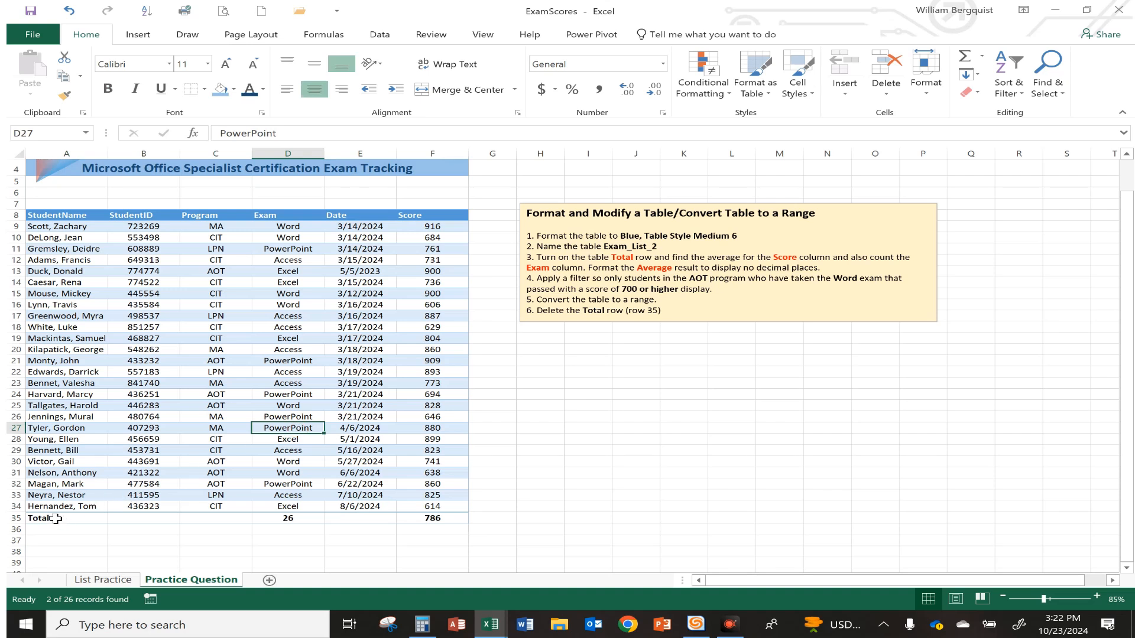
Delete the sheet row of a single selected cell in the Total row, and undo that deletion
{"action": "left_click", "coordinate": [142, 518]}
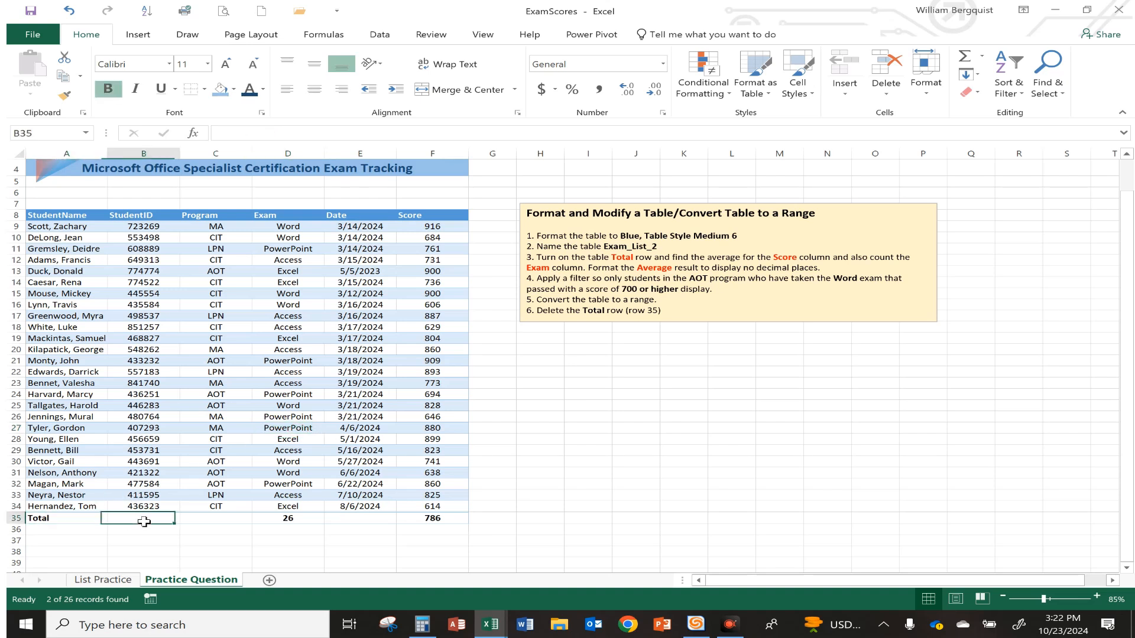
{"action": "left_click", "coordinate": [201, 521]}
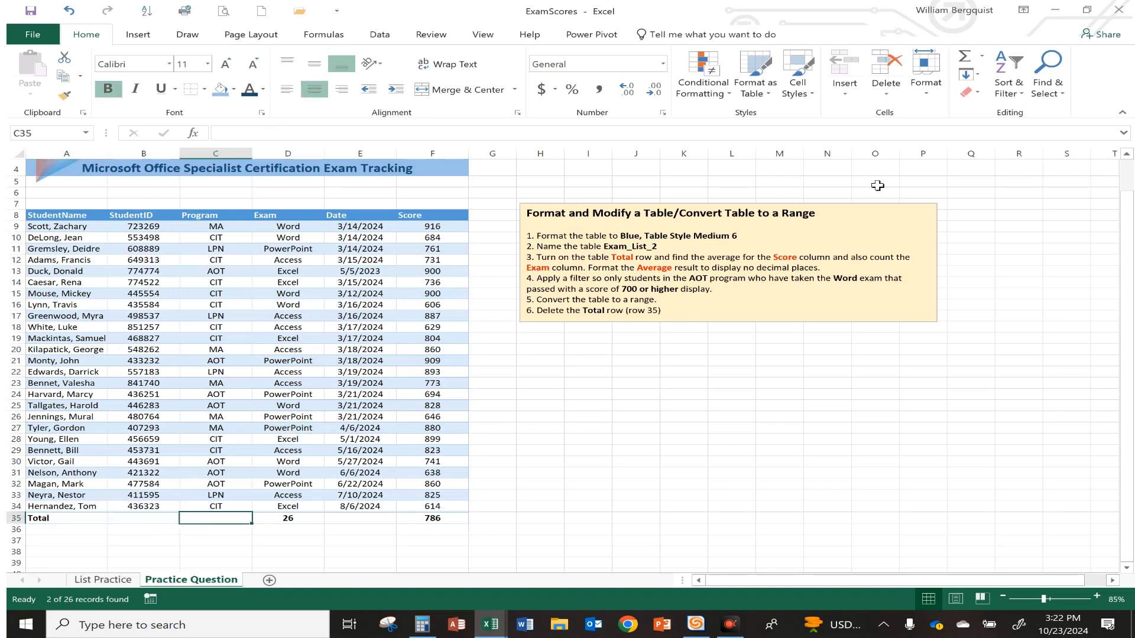
{"action": "left_click", "coordinate": [889, 94]}
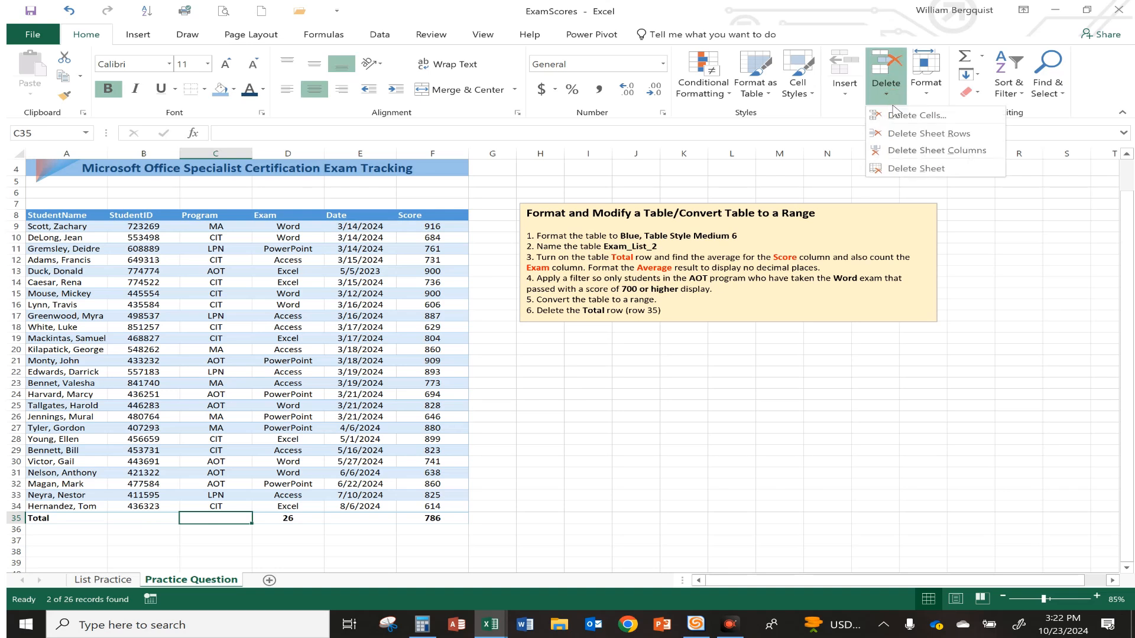
{"action": "left_click", "coordinate": [893, 135]}
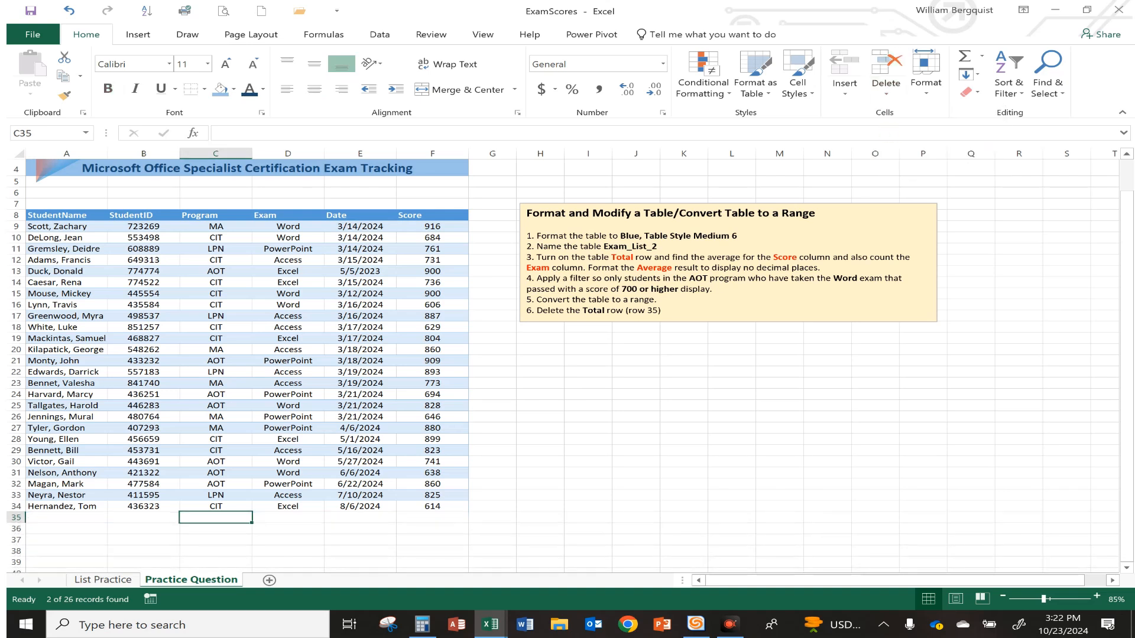
{"action": "left_click", "coordinate": [216, 372]}
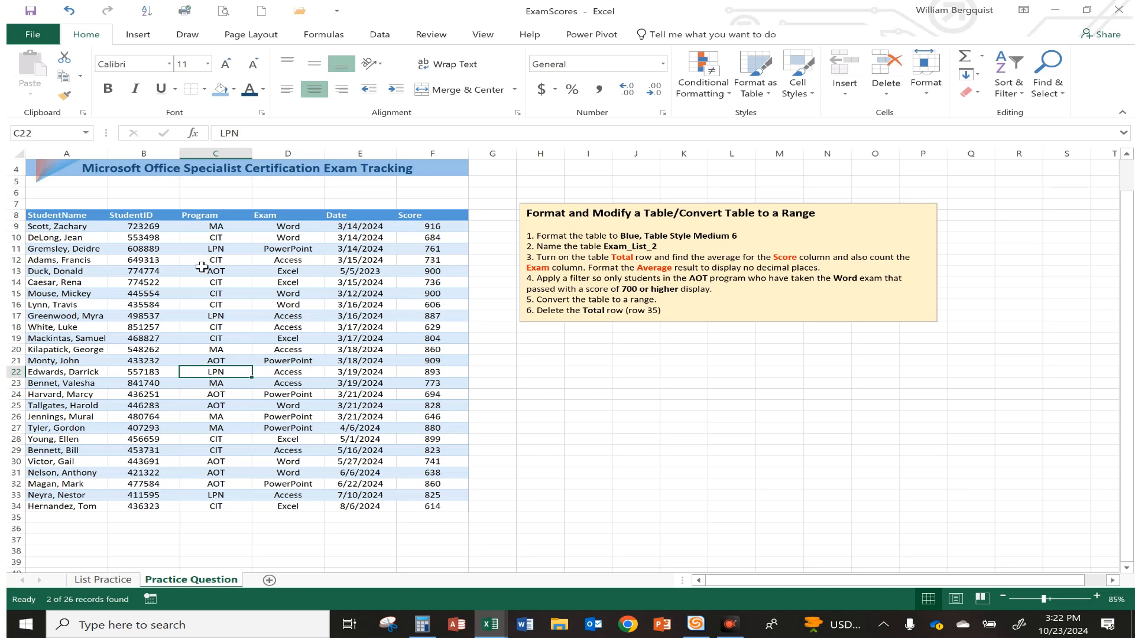
{"action": "left_click", "coordinate": [69, 11]}
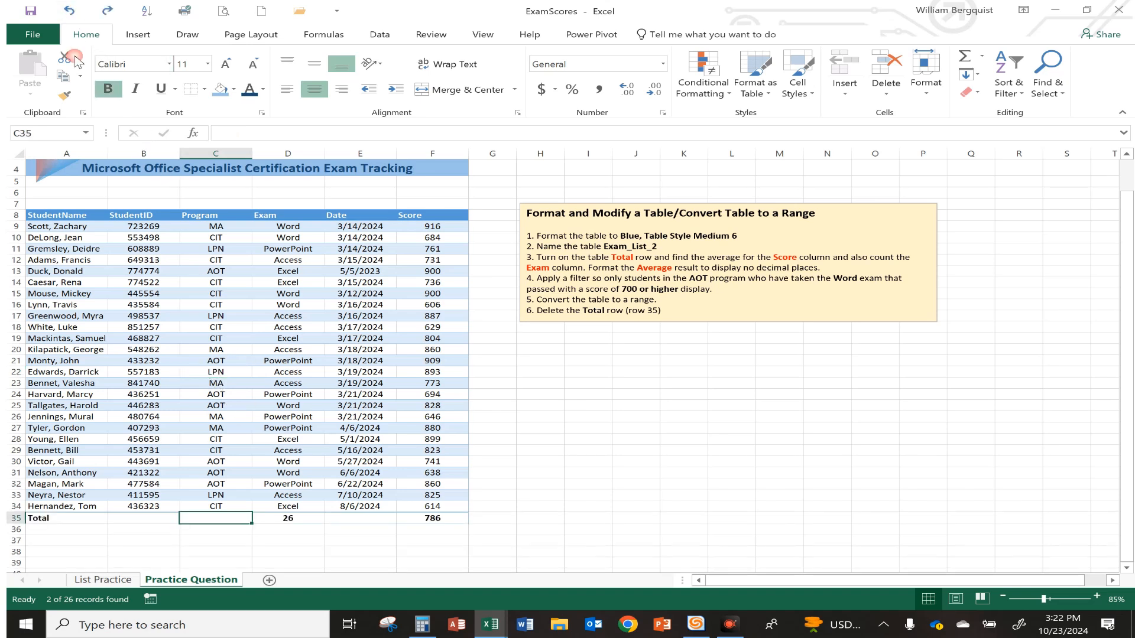
Delete the entire Total row (row 35) below the exam list
{"action": "right_click", "coordinate": [13, 518]}
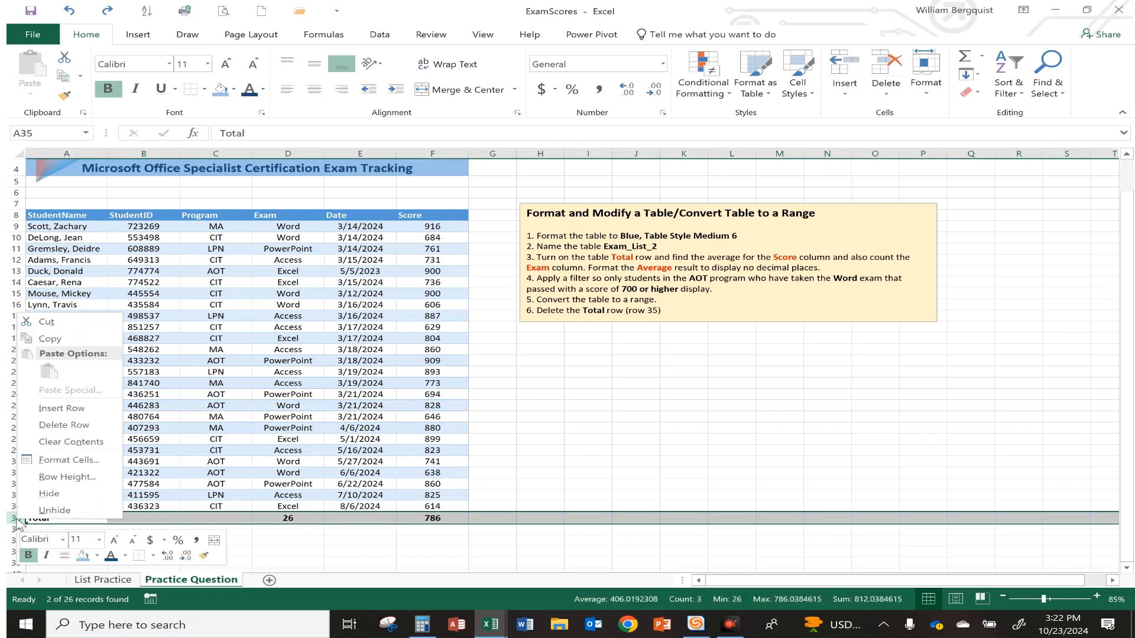
{"action": "left_click", "coordinate": [61, 426]}
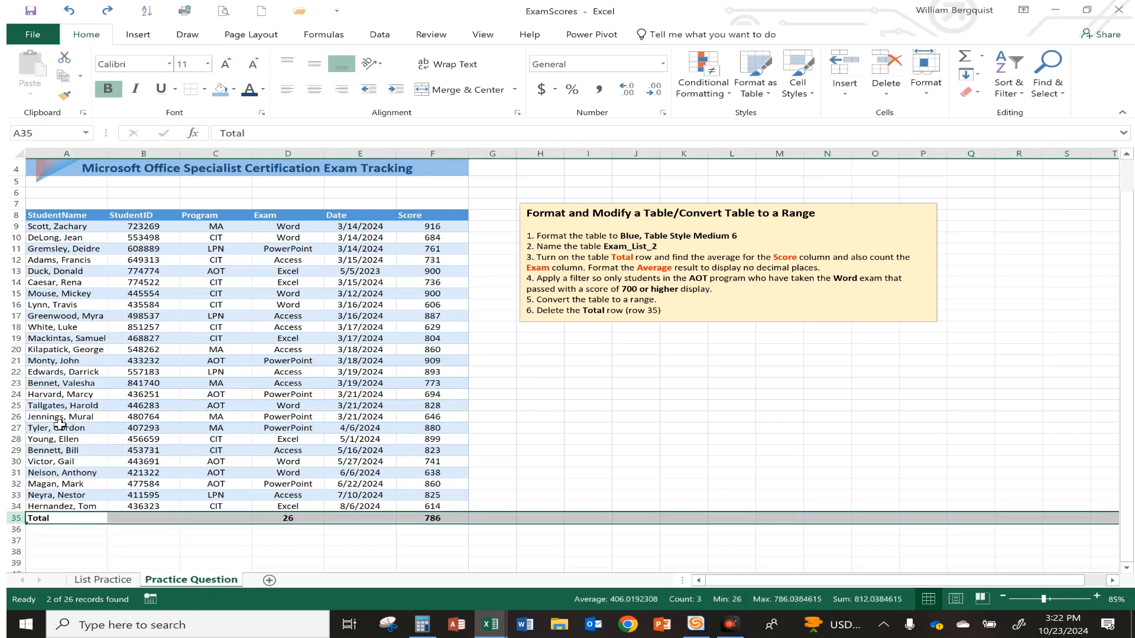
{"action": "left_click", "coordinate": [238, 400]}
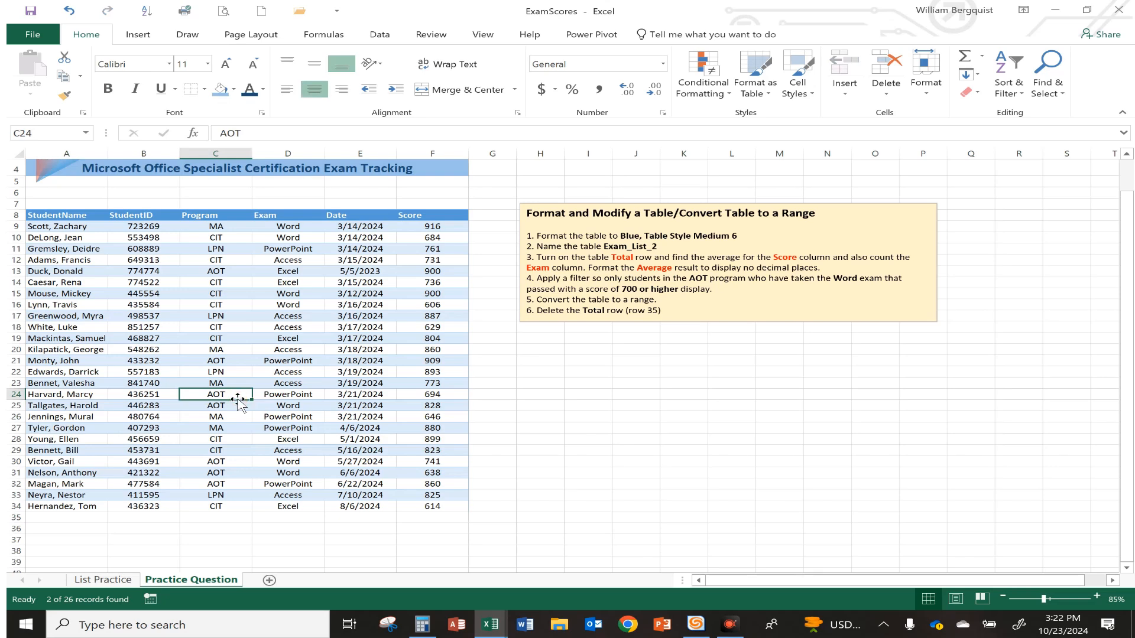
{"action": "scroll", "coordinate": [238, 401], "scroll_direction": "up", "scroll_amount": 1}
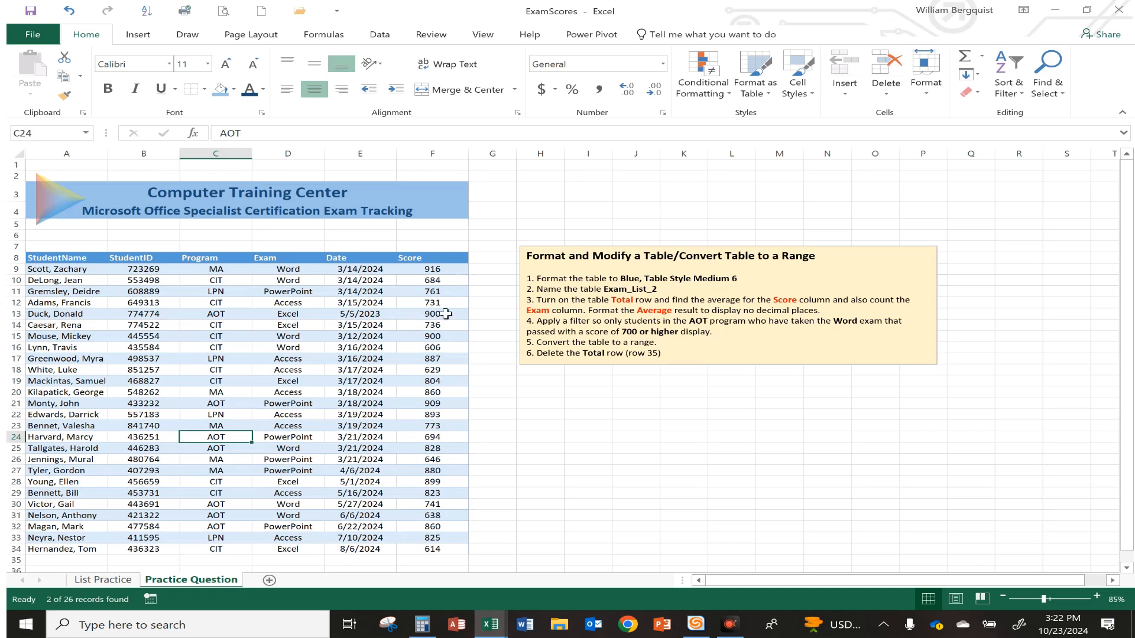